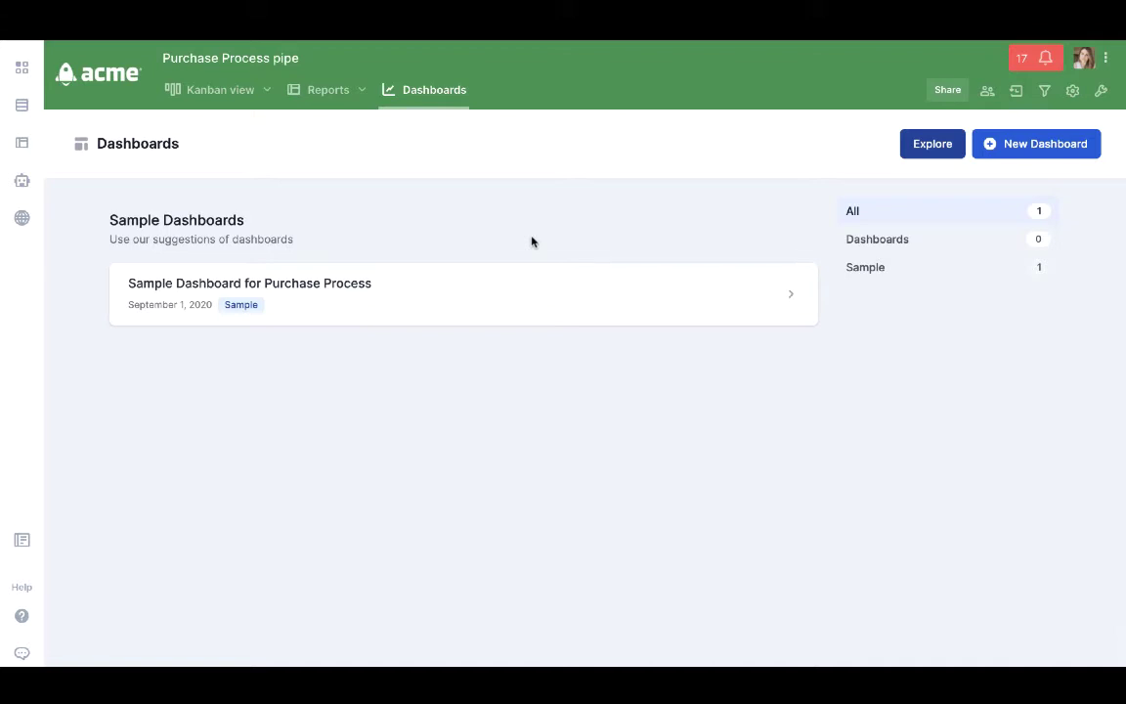
Step: Open the sample dashboard for Purchase Process and review its charts
{"action": "left_click", "coordinate": [1072, 154]}
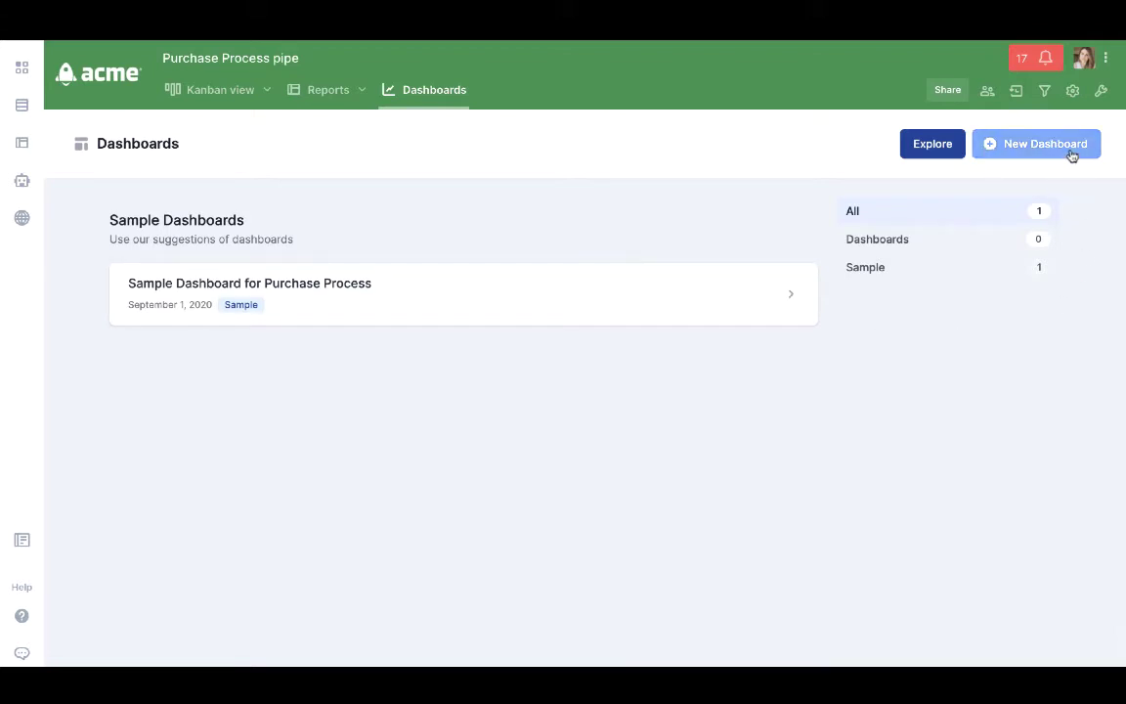
{"action": "left_click", "coordinate": [513, 320]}
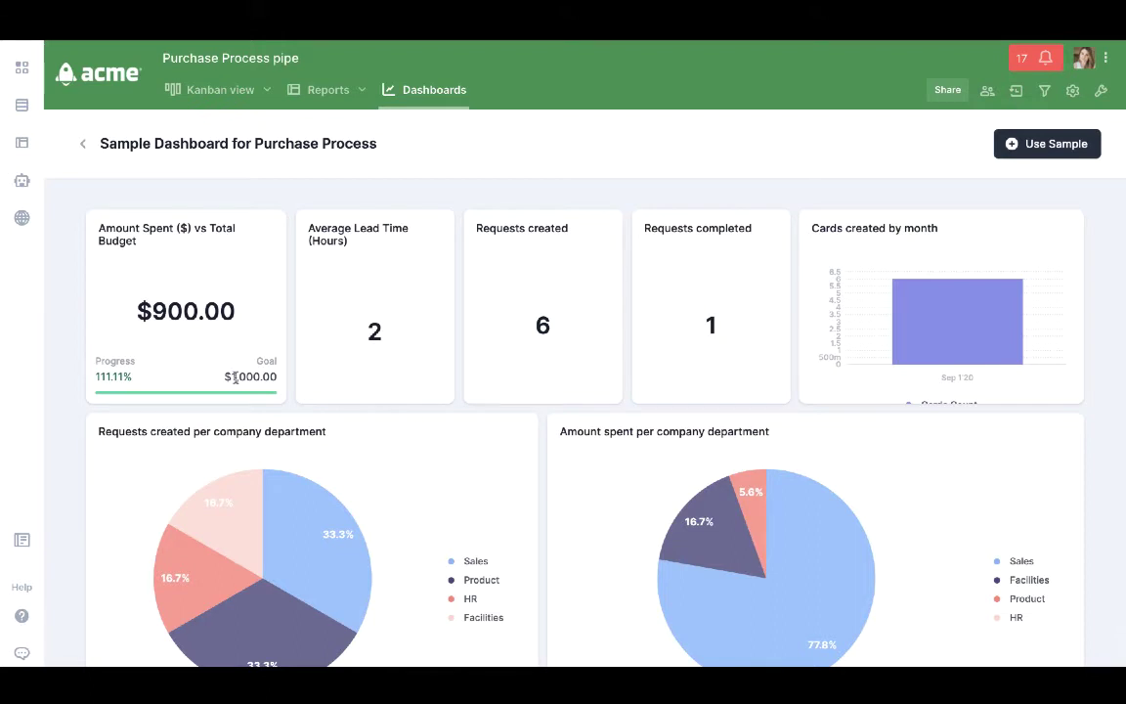
{"action": "scroll", "coordinate": [347, 156], "scroll_direction": "down", "scroll_amount": 1}
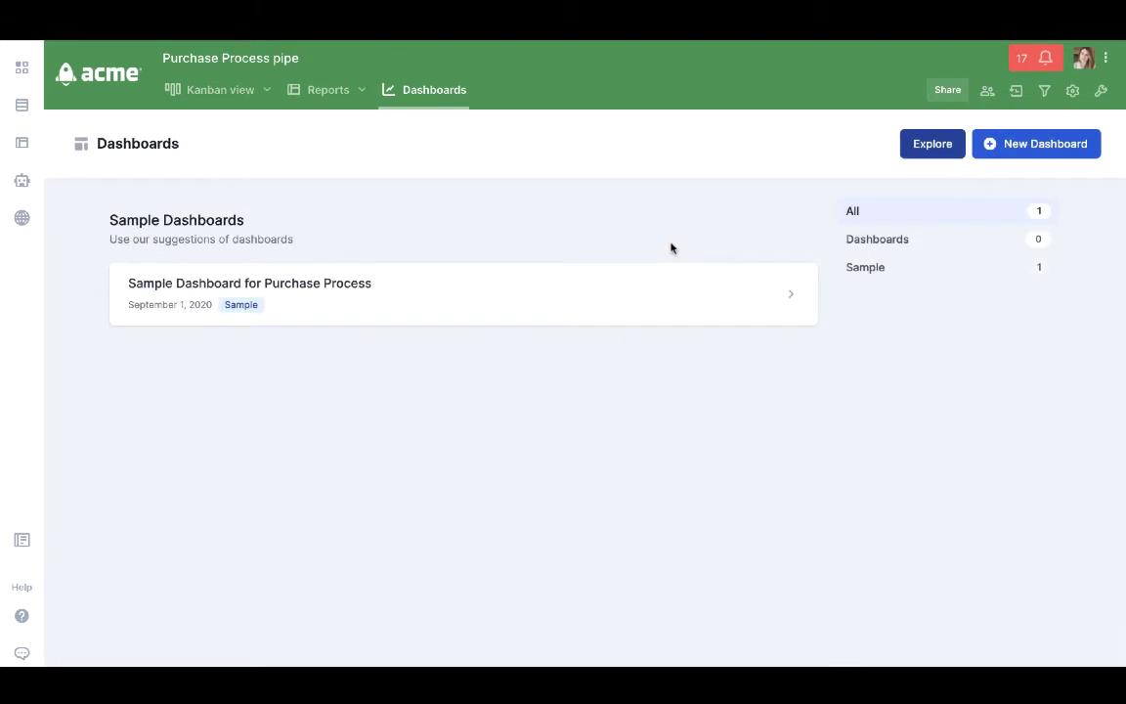
Step: Create a new dashboard named "Requests by department" and start adding a chart to it
{"action": "left_click", "coordinate": [1036, 154]}
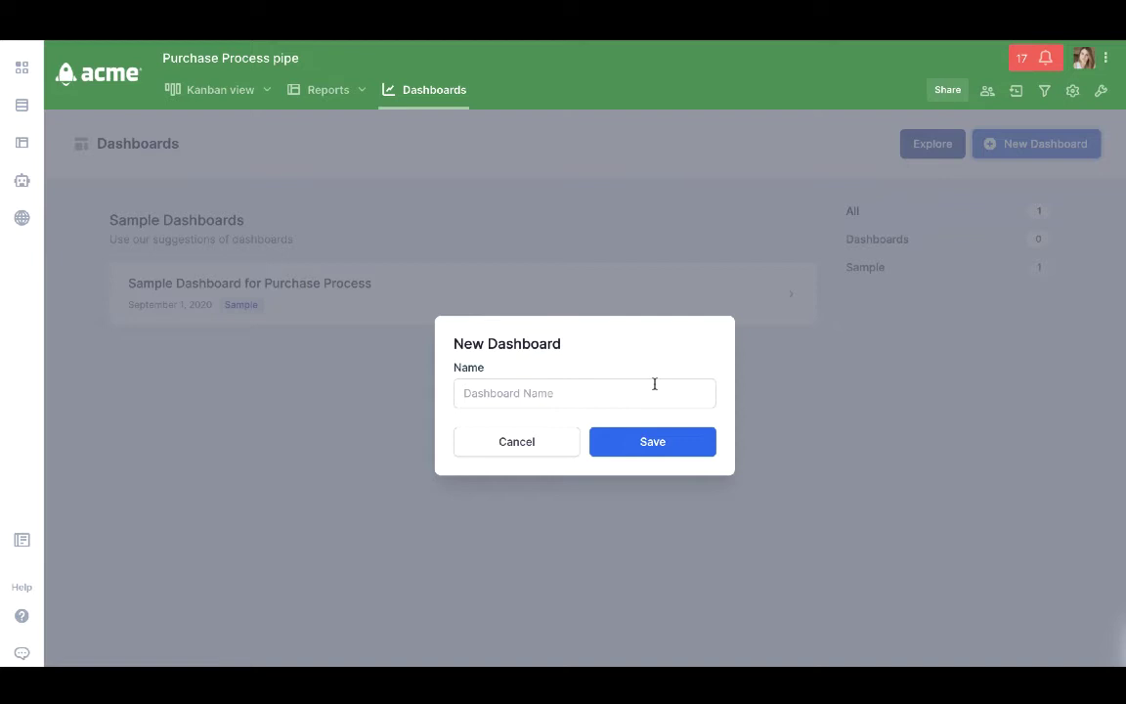
{"action": "left_click", "coordinate": [654, 384]}
{"action": "type", "text": "Requests by department"}
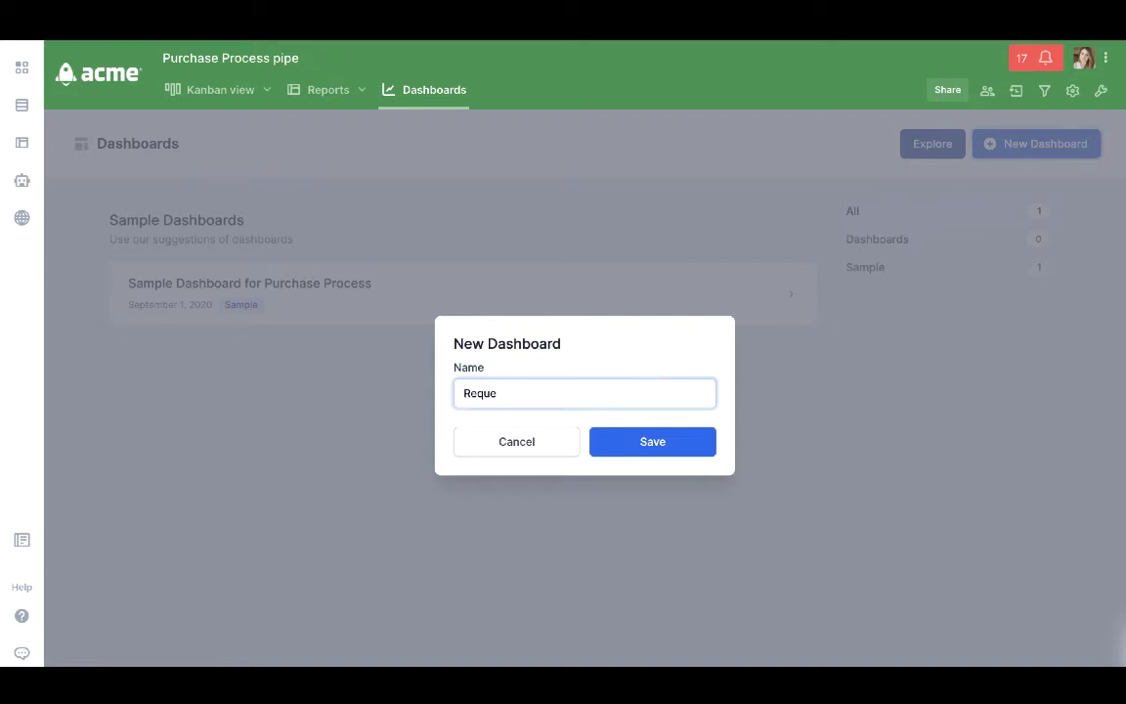
{"action": "left_click", "coordinate": [694, 448]}
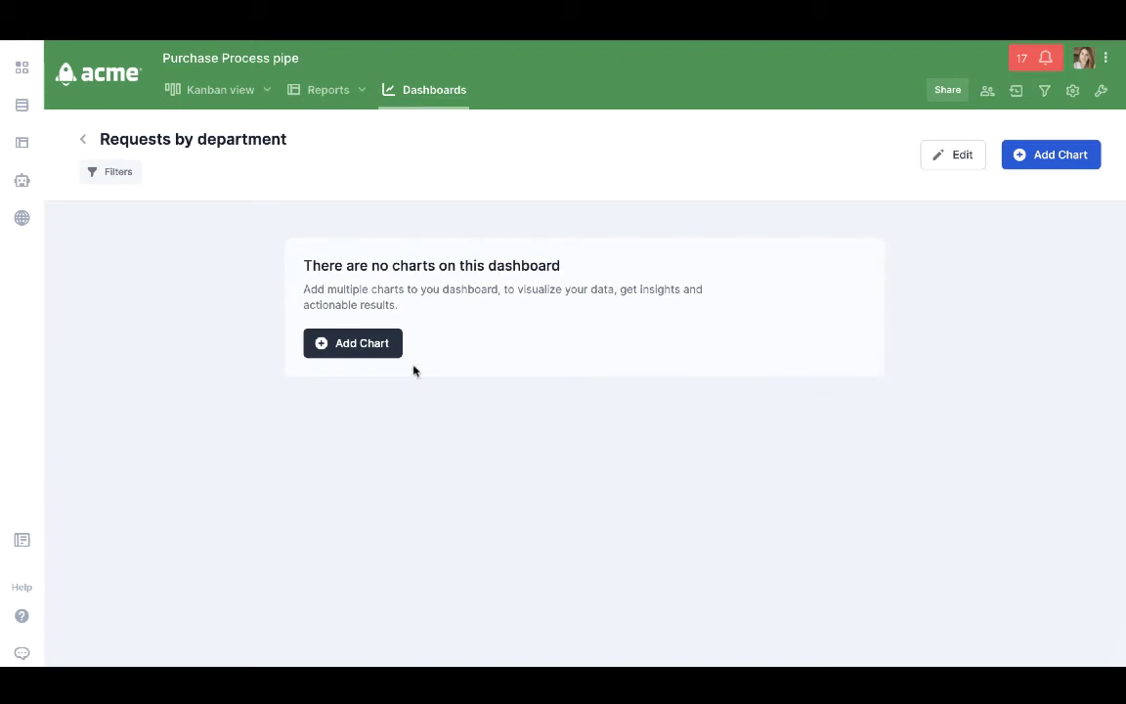
{"action": "left_click", "coordinate": [384, 349]}
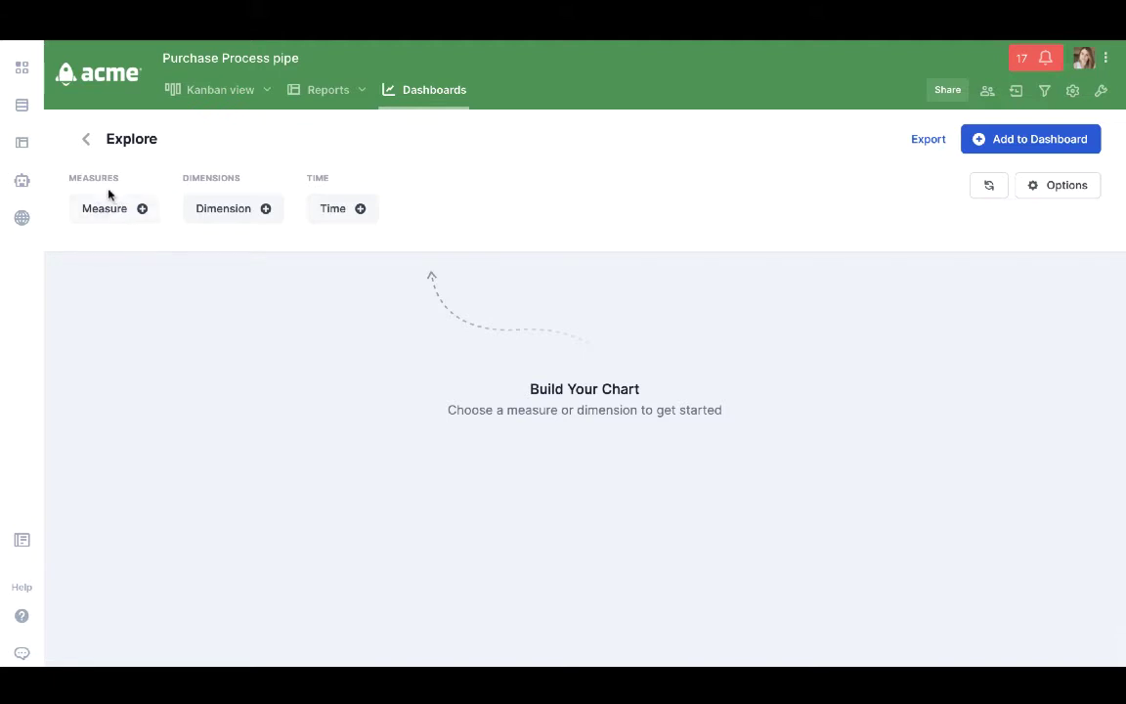
Step: Examine the measures, dimensions and time attributes available for building the chart
{"action": "left_click", "coordinate": [113, 211]}
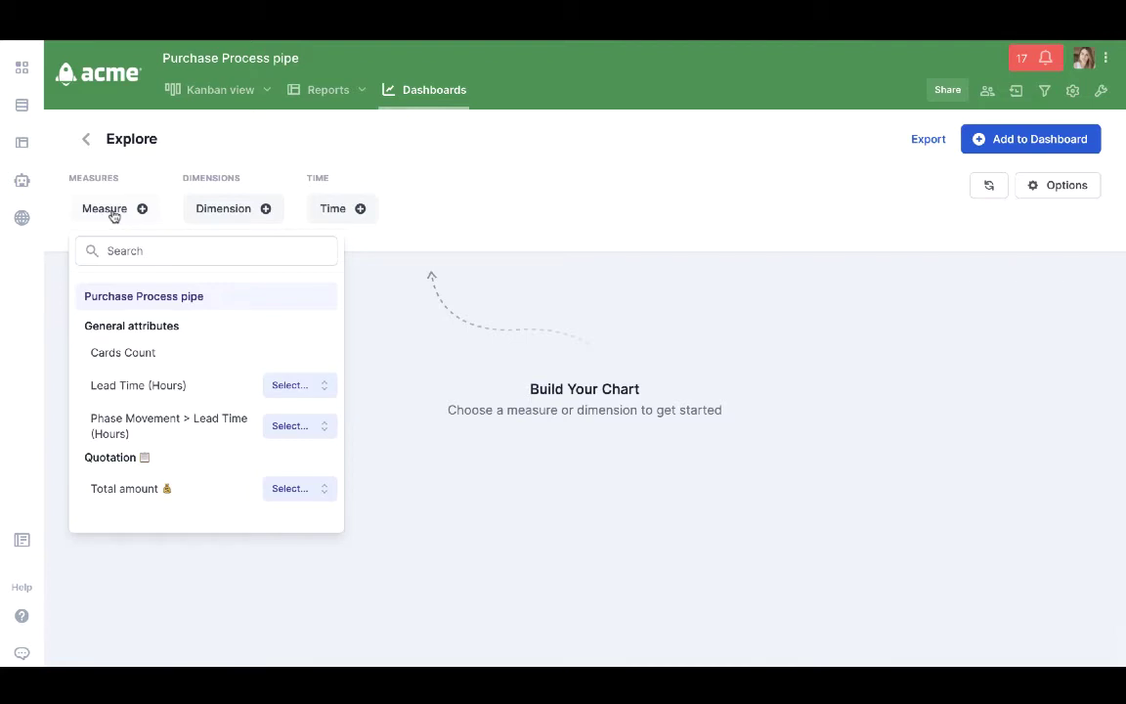
{"action": "left_click", "coordinate": [205, 213]}
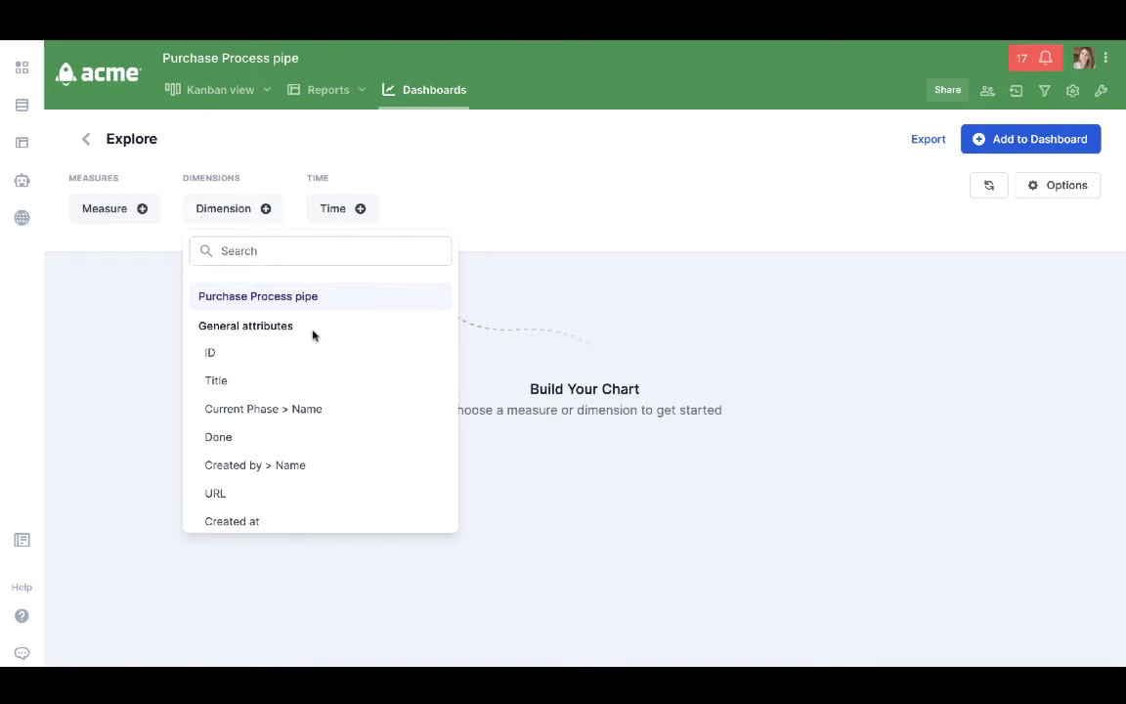
{"action": "scroll", "coordinate": [367, 472], "scroll_direction": "down", "scroll_amount": 3}
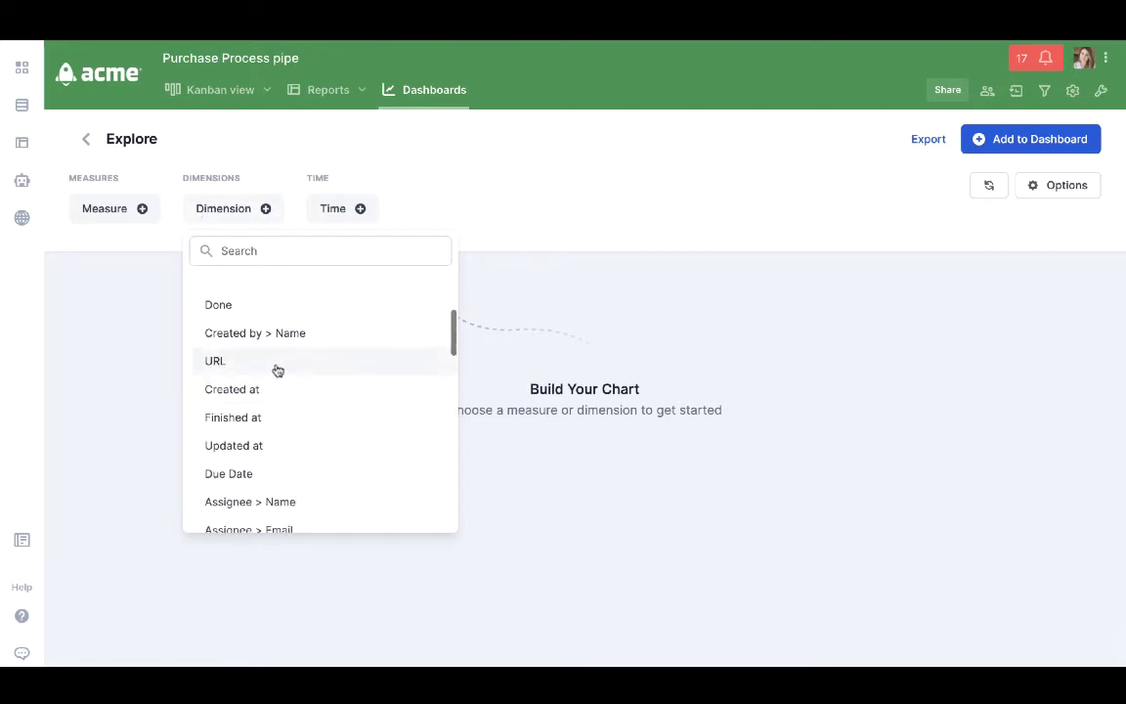
{"action": "scroll", "coordinate": [281, 356], "scroll_direction": "up", "scroll_amount": 3}
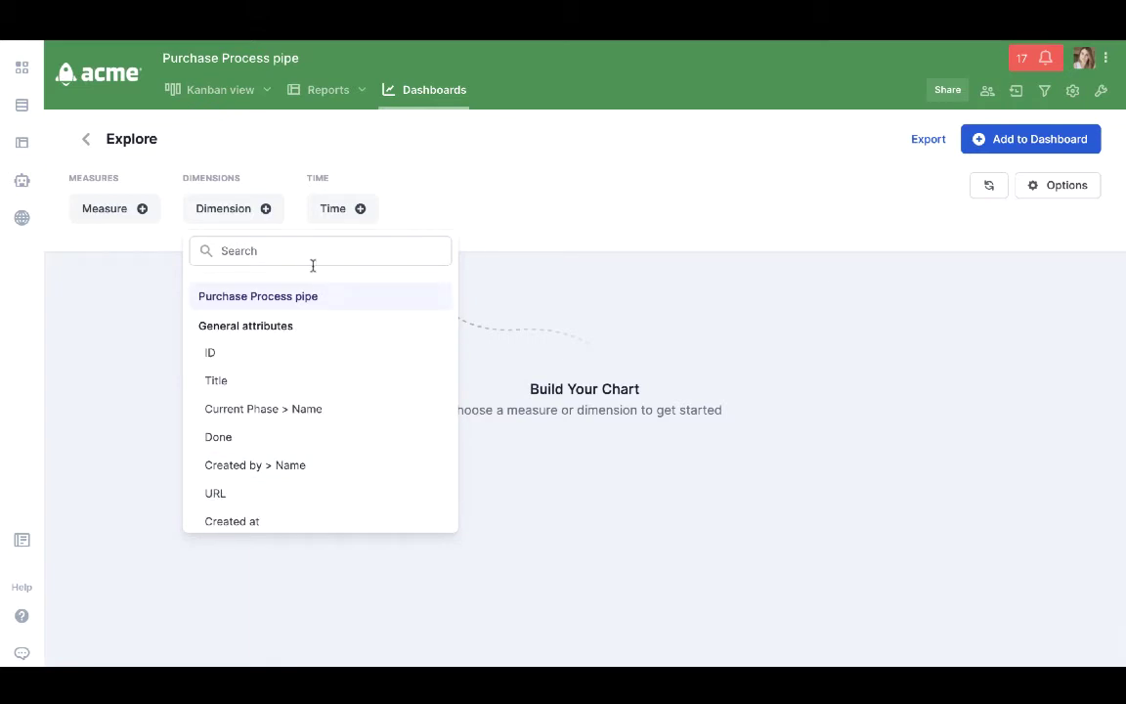
{"action": "left_click", "coordinate": [347, 223]}
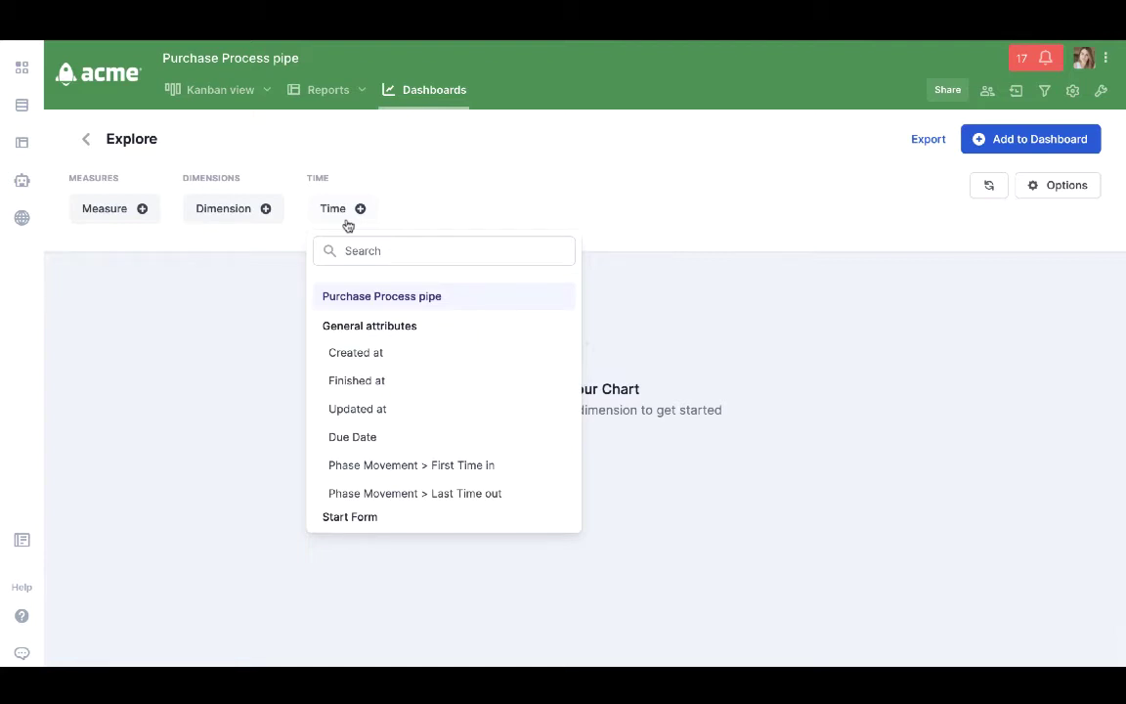
{"action": "left_click", "coordinate": [135, 243]}
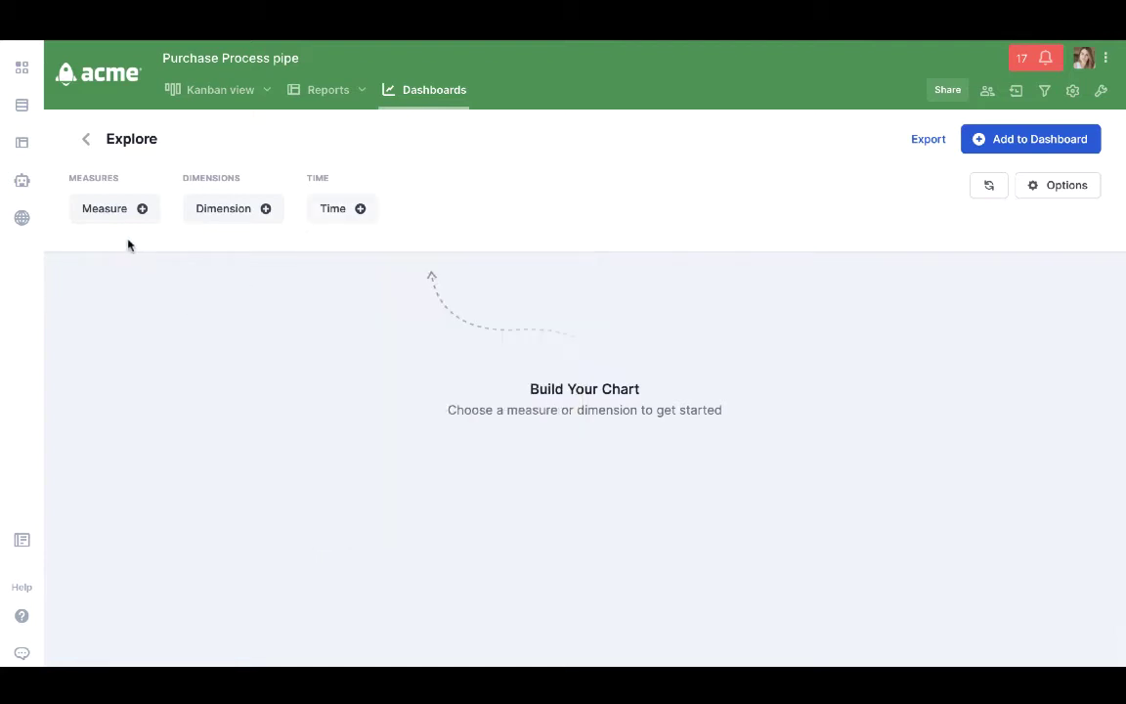
Step: Add Cards Count as the chart's measure and Your Department from the start form as its dimension
{"action": "left_click", "coordinate": [114, 210]}
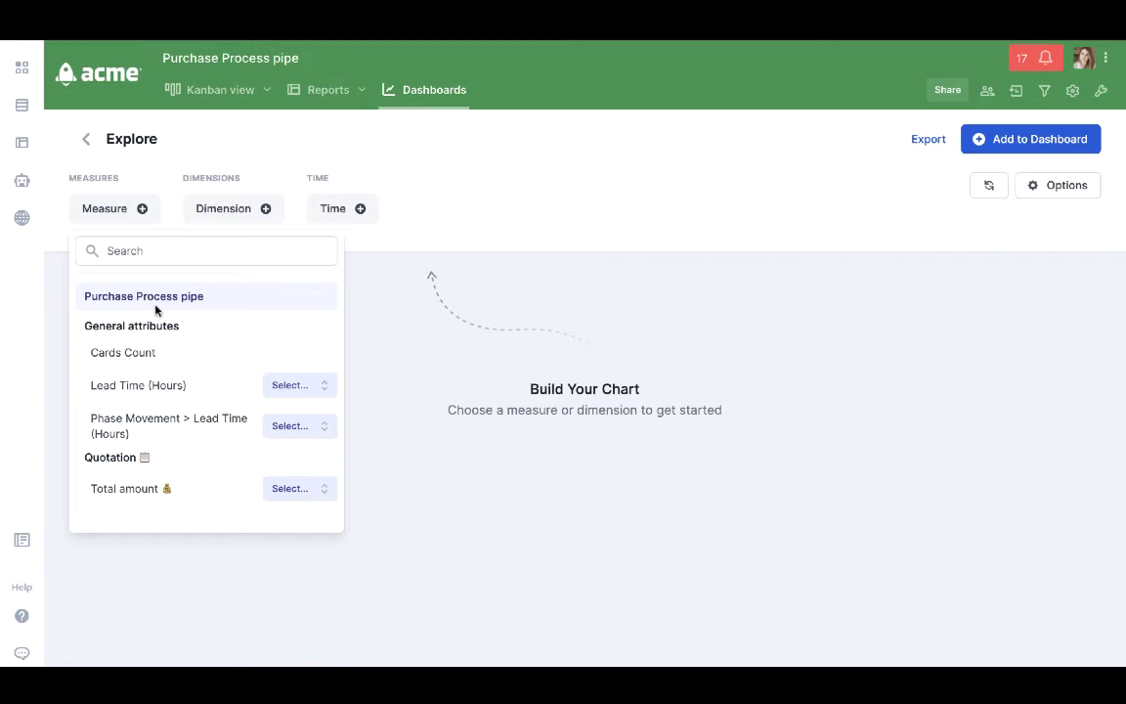
{"action": "left_click", "coordinate": [148, 347]}
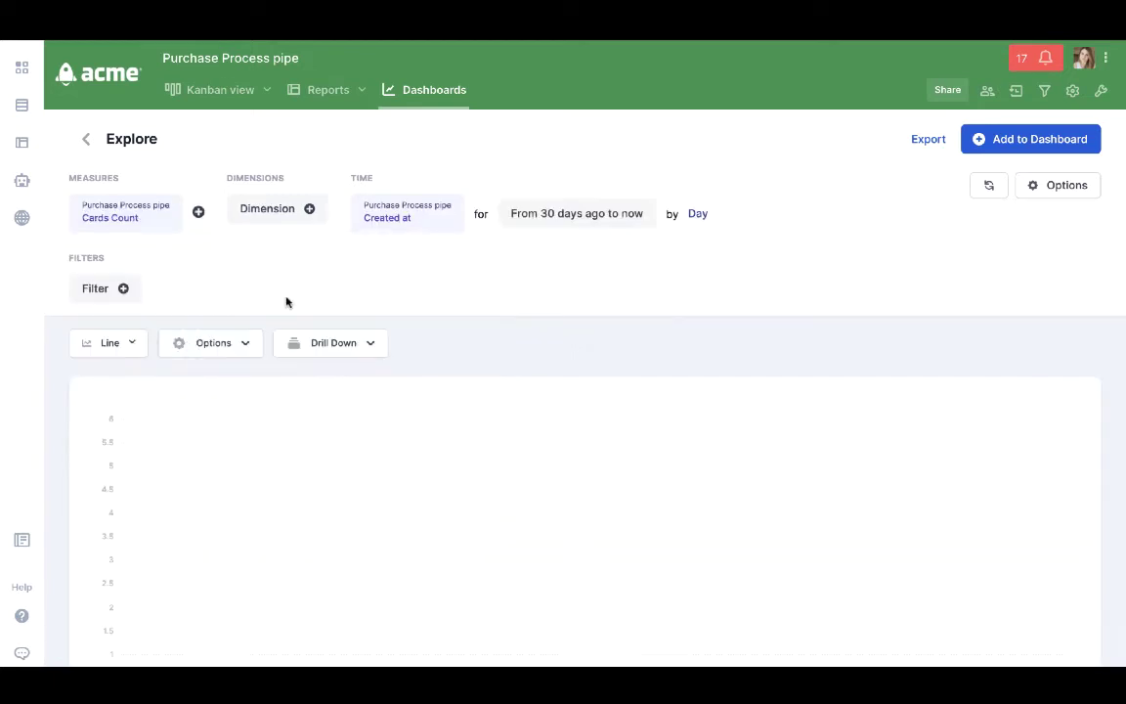
{"action": "left_click", "coordinate": [277, 217]}
{"action": "scroll", "coordinate": [333, 440], "scroll_direction": "down", "scroll_amount": 1}
{"action": "scroll", "coordinate": [381, 448], "scroll_direction": "down", "scroll_amount": 8}
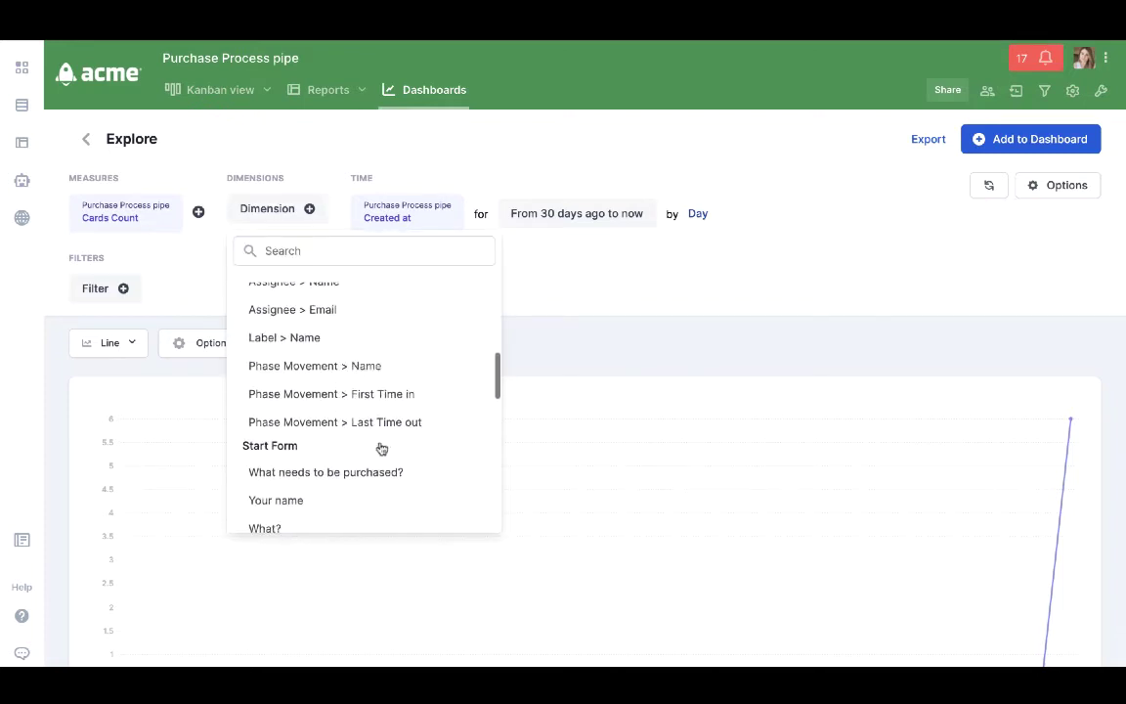
{"action": "left_click", "coordinate": [327, 467]}
Step: Keep Created at as the chart's time attribute and set its date range to All time
{"action": "left_click", "coordinate": [415, 224]}
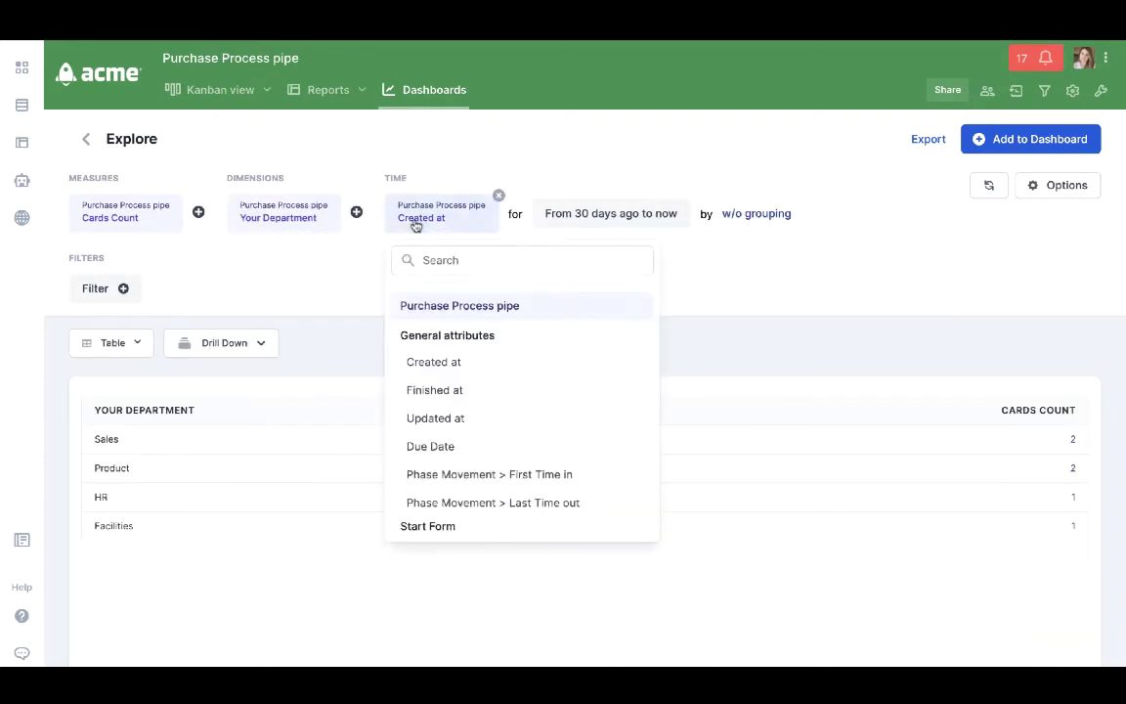
{"action": "left_click", "coordinate": [508, 375]}
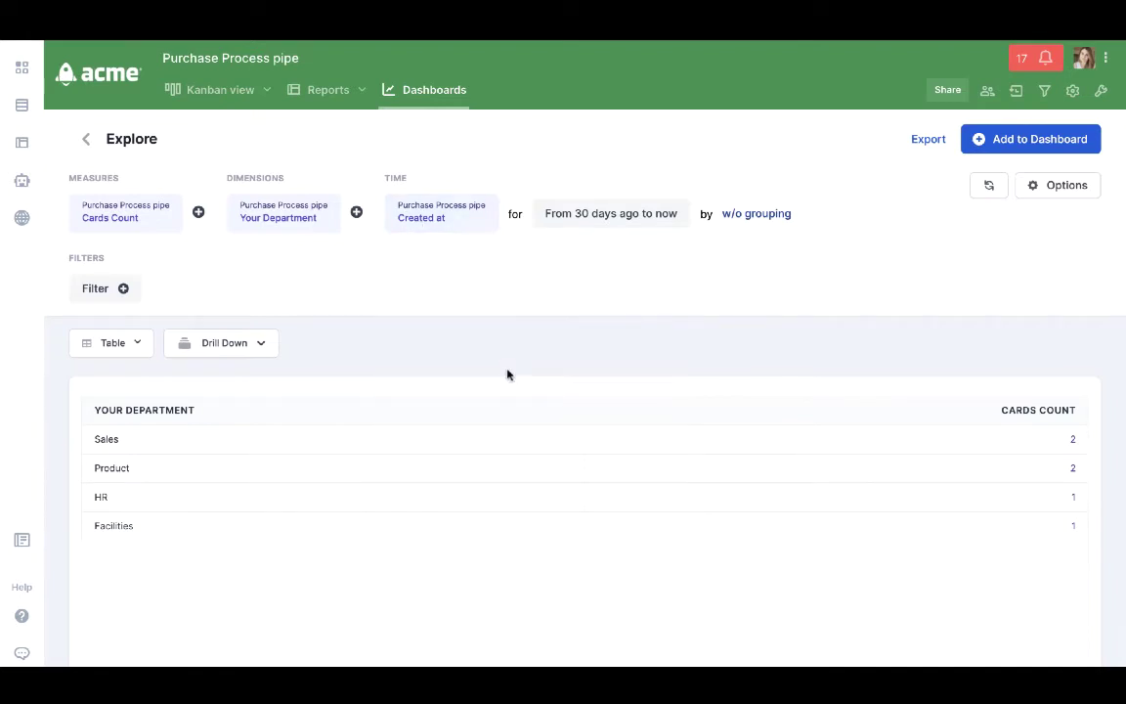
{"action": "left_click", "coordinate": [586, 215]}
{"action": "left_click", "coordinate": [584, 298]}
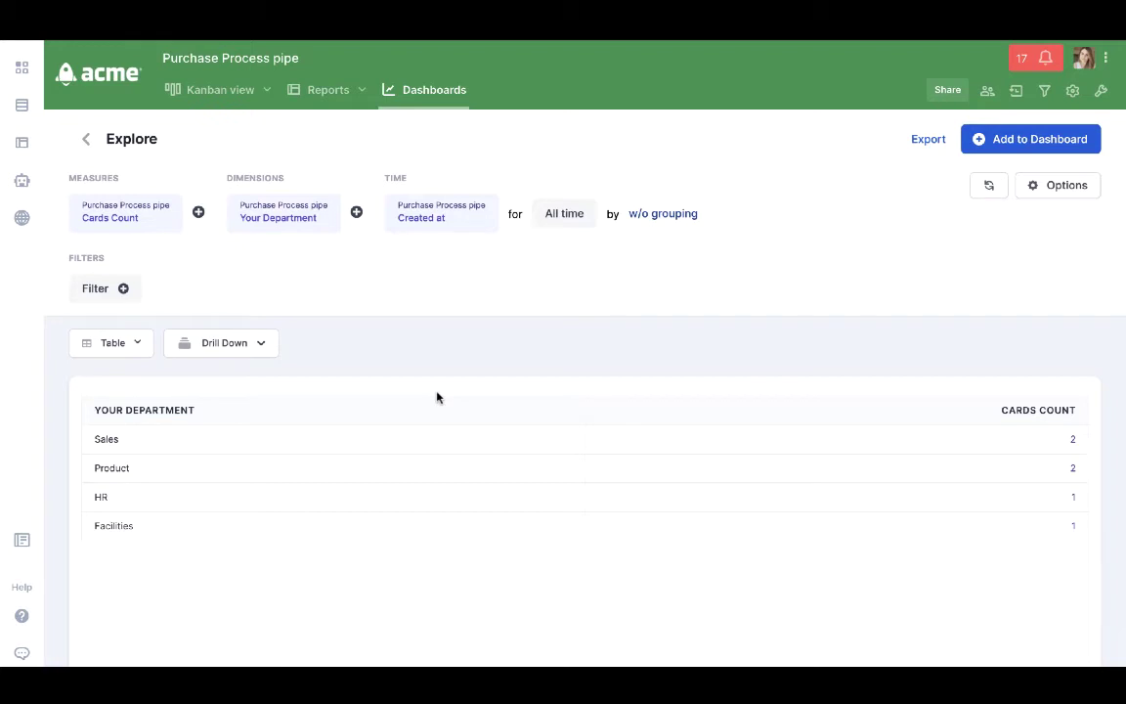
Step: Change the chart type from table to Pie
{"action": "scroll", "coordinate": [436, 396], "scroll_direction": "down", "scroll_amount": 1}
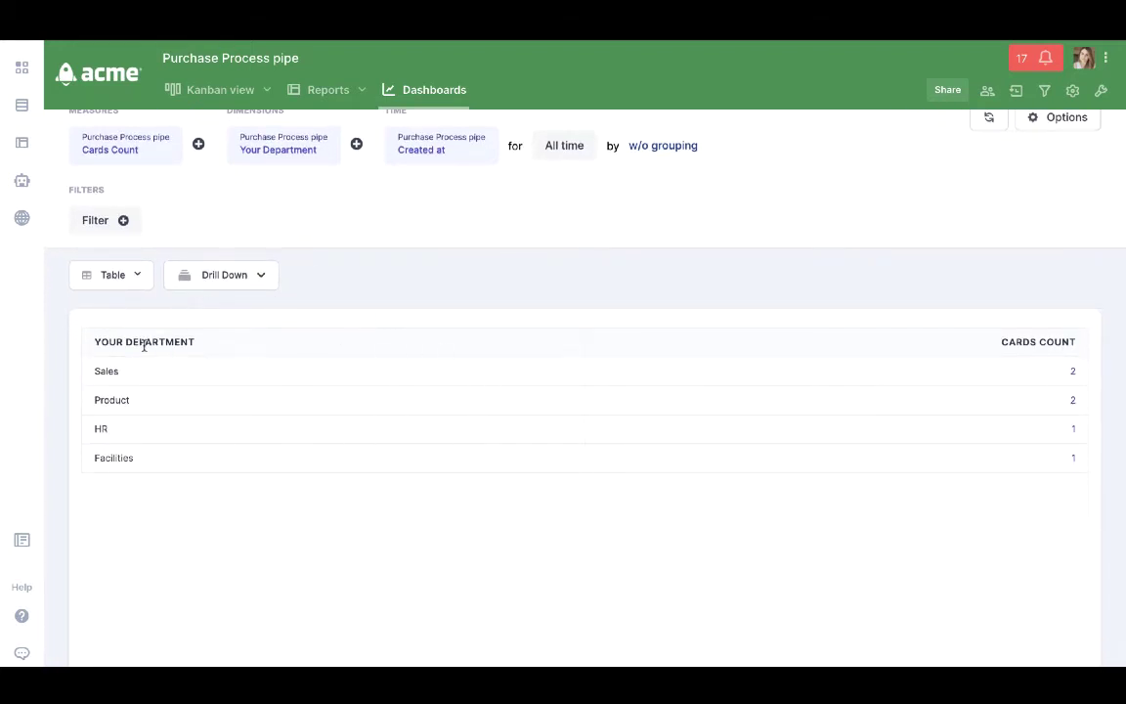
{"action": "left_click", "coordinate": [102, 283]}
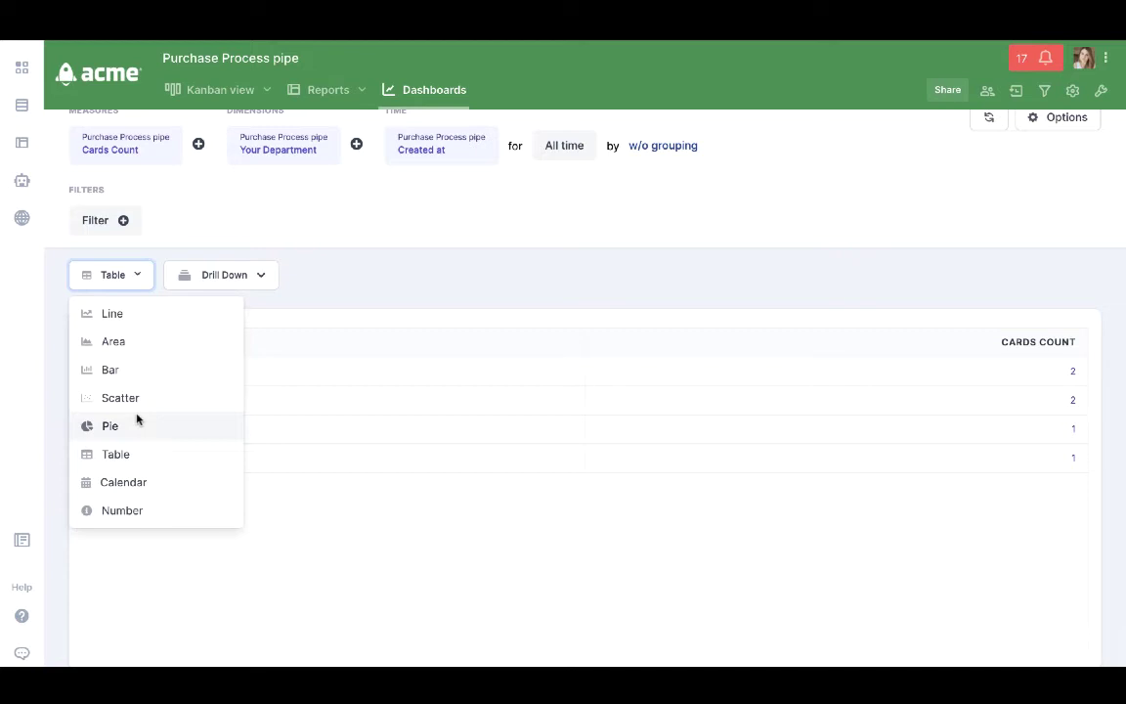
{"action": "left_click", "coordinate": [125, 427]}
{"action": "scroll", "coordinate": [234, 453], "scroll_direction": "down", "scroll_amount": 1}
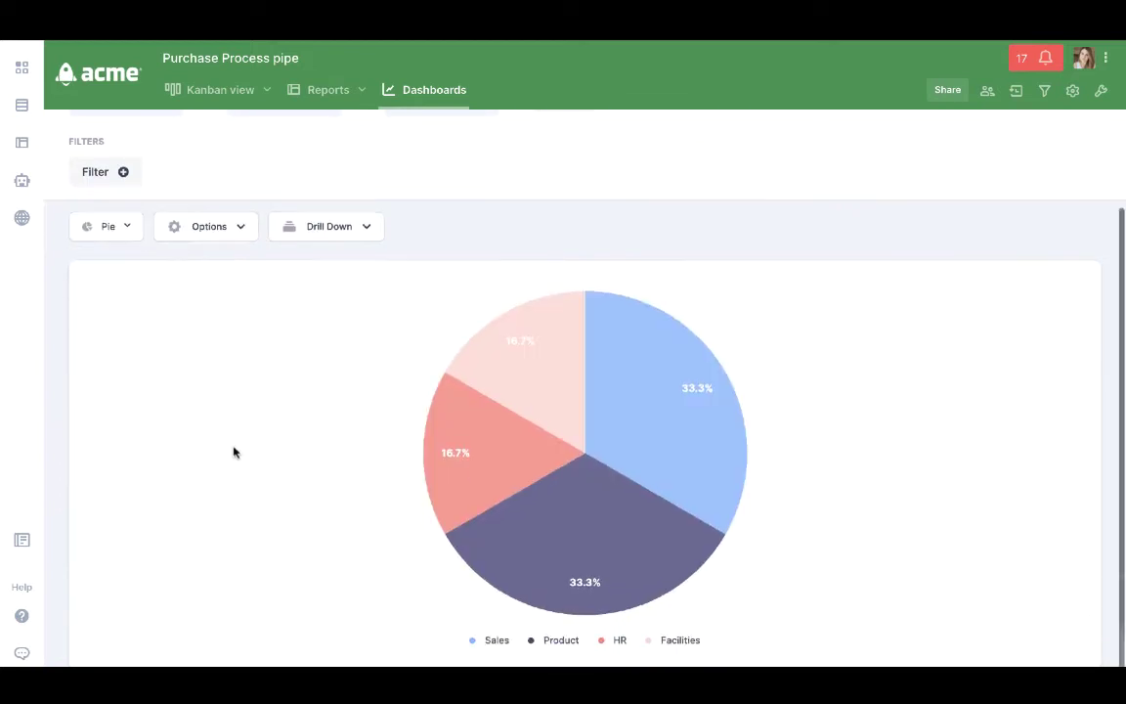
Step: Show values on the pie chart's slices and place the legend to the right of the pie
{"action": "left_click", "coordinate": [205, 230]}
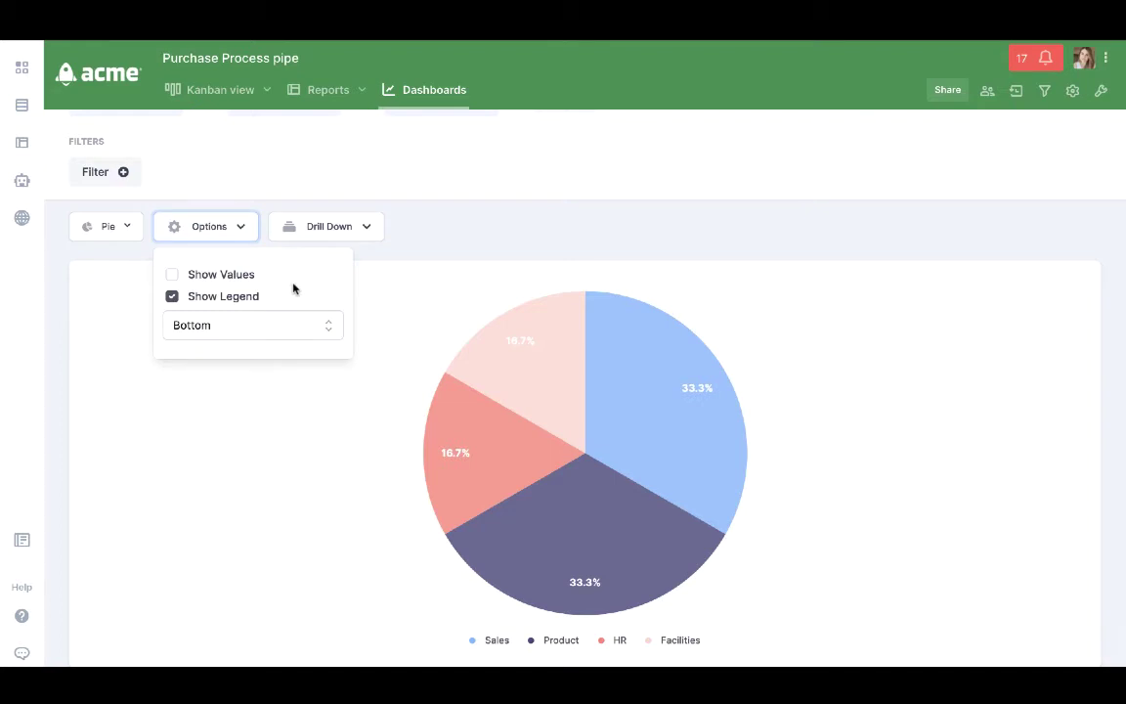
{"action": "left_click", "coordinate": [212, 279]}
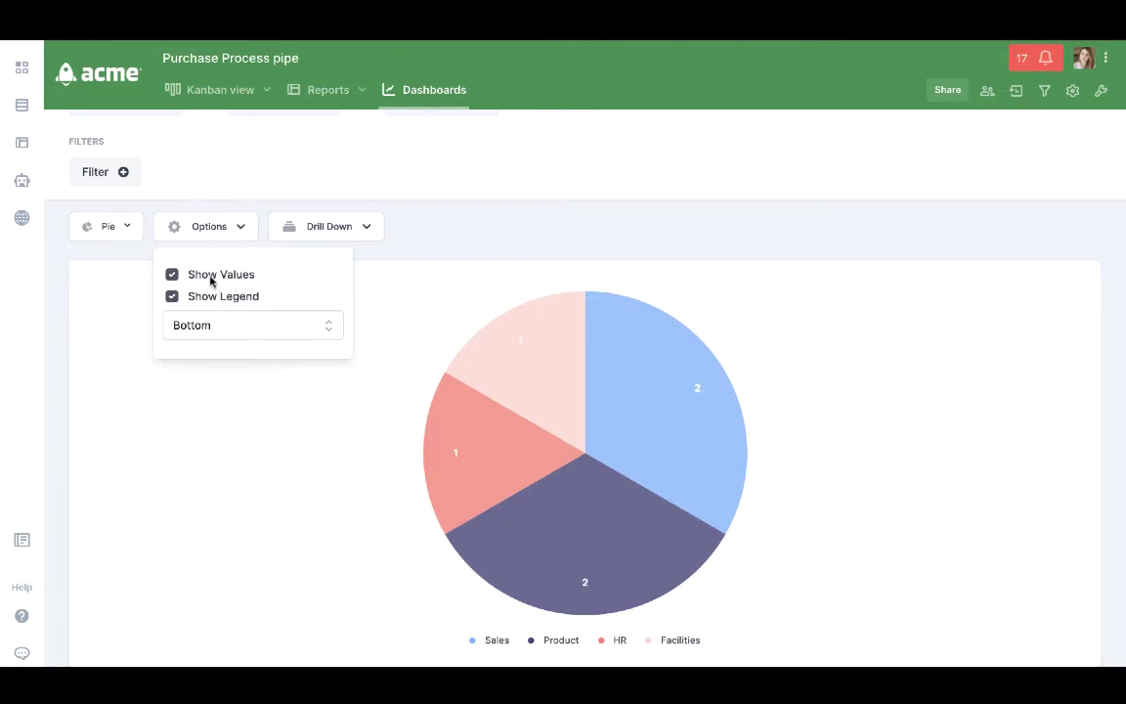
{"action": "left_click", "coordinate": [223, 325]}
{"action": "left_click", "coordinate": [224, 311]}
{"action": "left_click", "coordinate": [311, 331]}
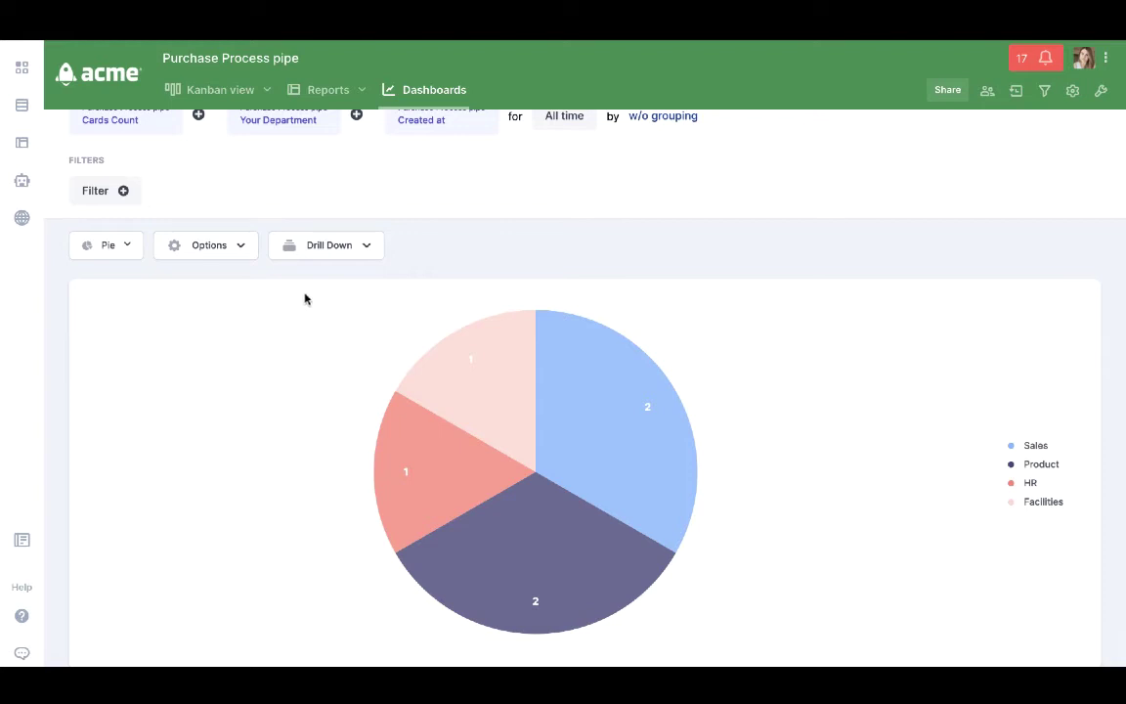
Step: Add Title to the Cards Count drill-down fields and check the drill-down of the HR slice
{"action": "left_click", "coordinate": [295, 248]}
{"action": "left_click", "coordinate": [312, 374]}
{"action": "left_click", "coordinate": [336, 528]}
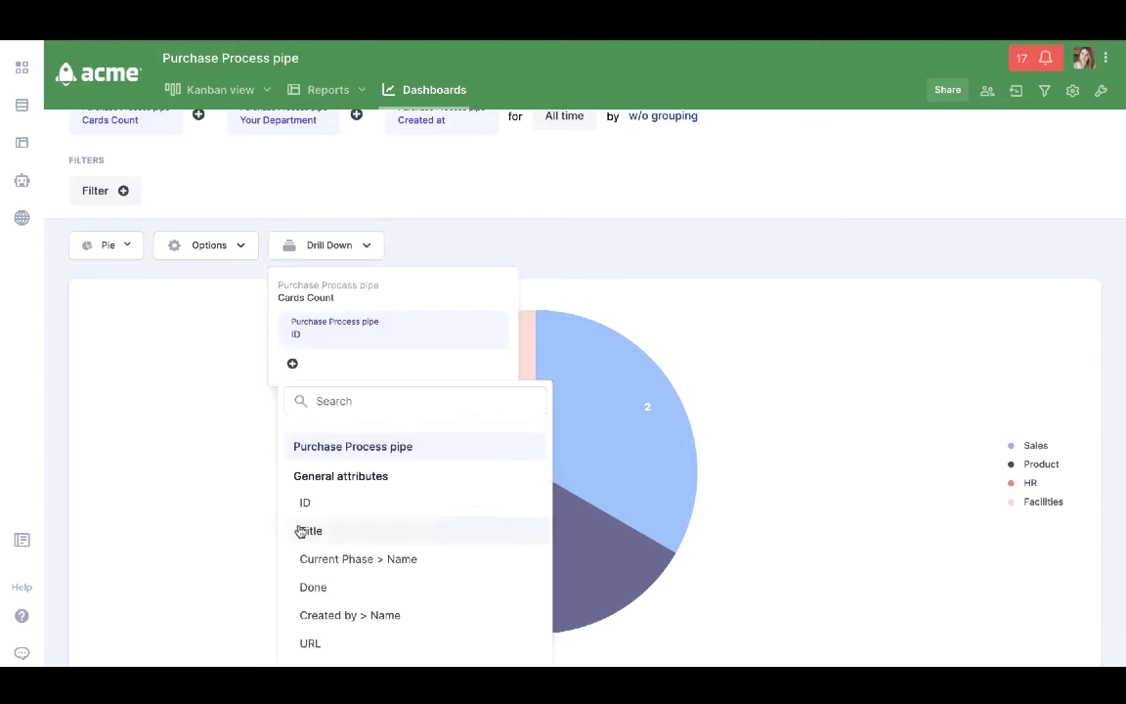
{"action": "left_click", "coordinate": [407, 485]}
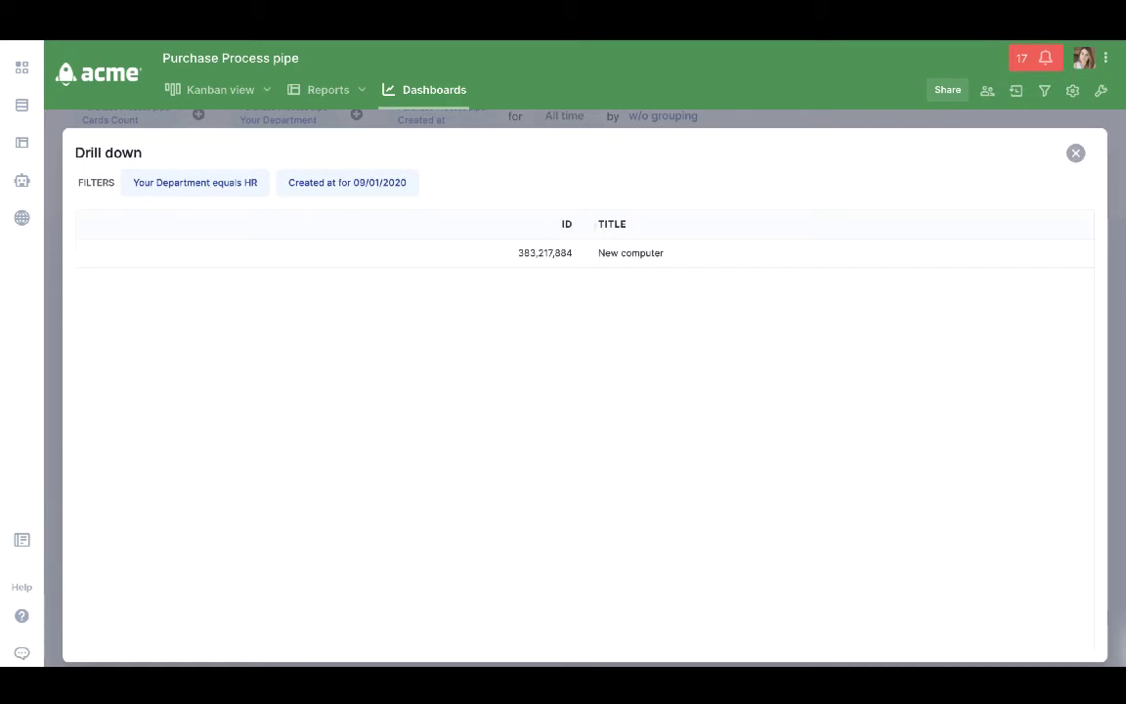
{"action": "left_click", "coordinate": [1074, 152]}
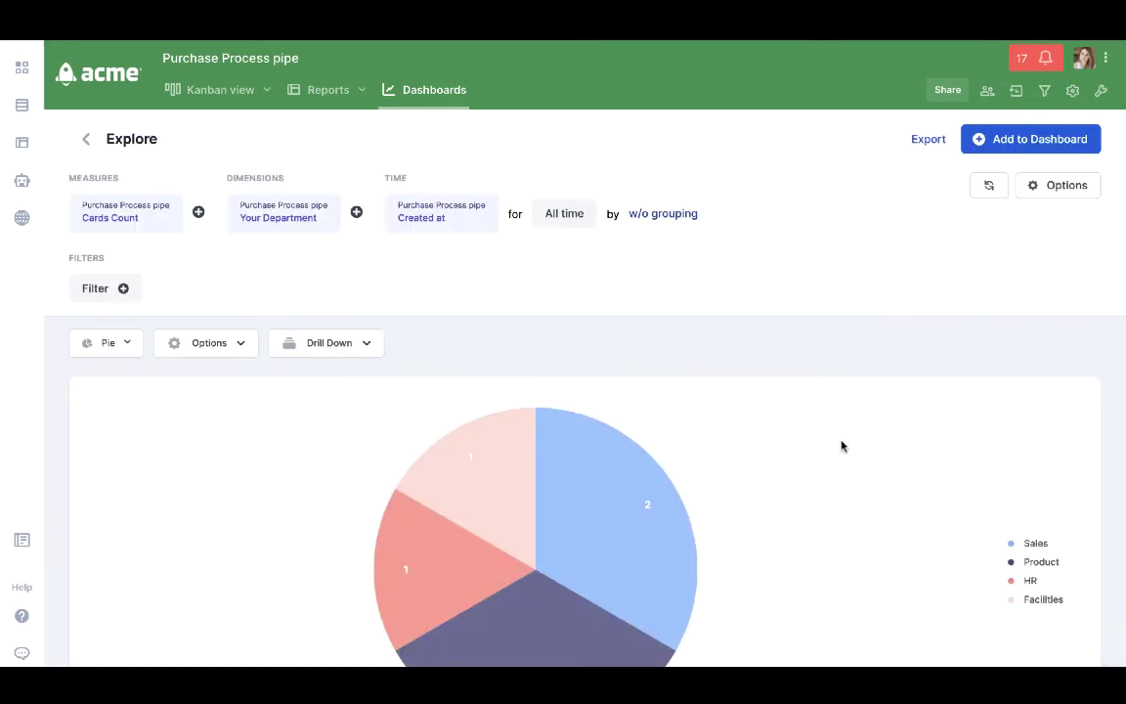
Step: Save the chart to the Requests by department dashboard with the title "Purchase requests by department"
{"action": "left_click", "coordinate": [1030, 140]}
{"action": "triple_click", "coordinate": [522, 419]}
{"action": "type", "text": "P"}
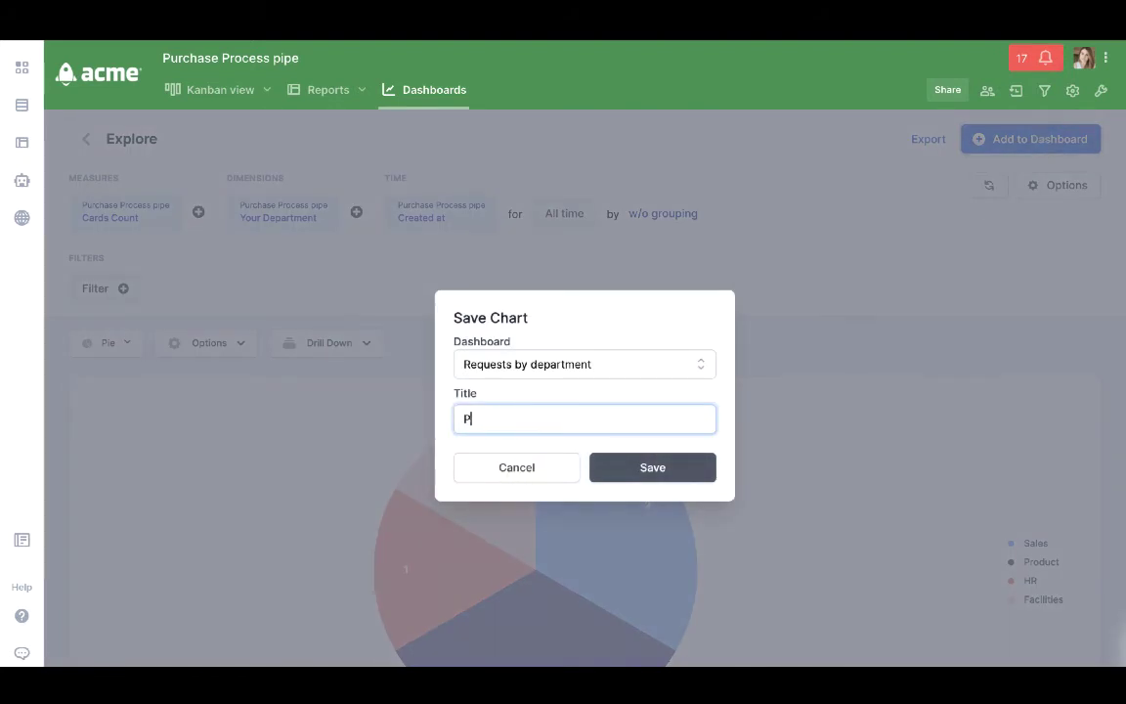
{"action": "type", "text": "urchase requests by department"}
{"action": "left_click", "coordinate": [617, 478]}
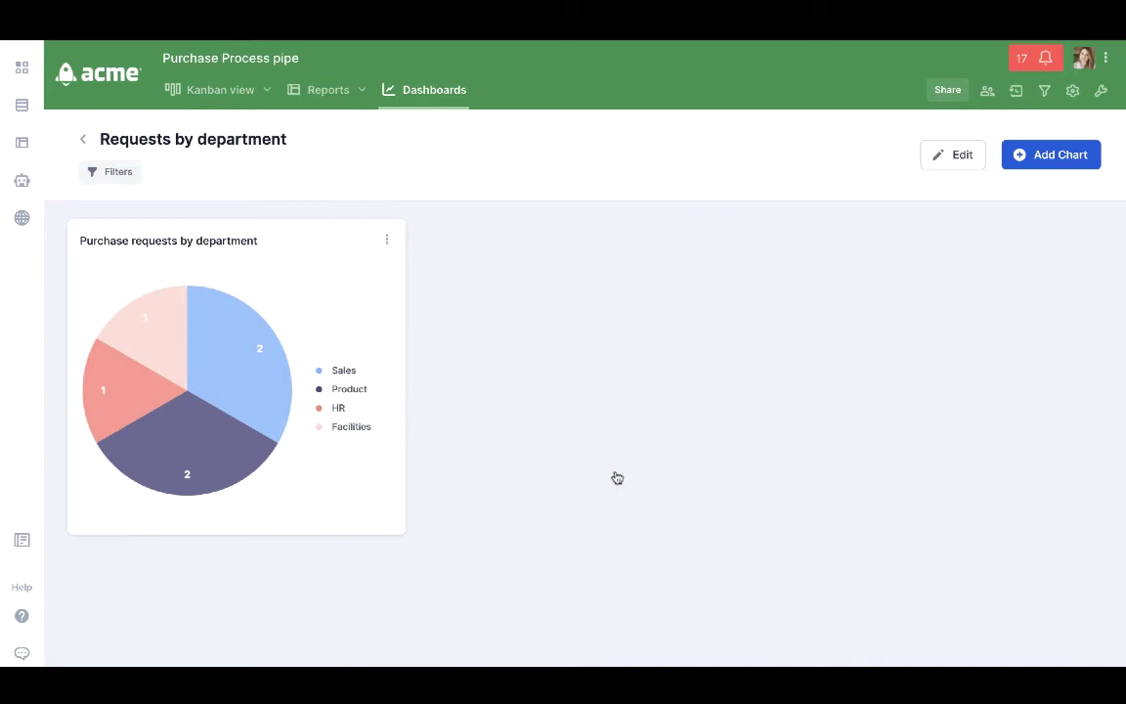
{"action": "mouse_move", "coordinate": [198, 374]}
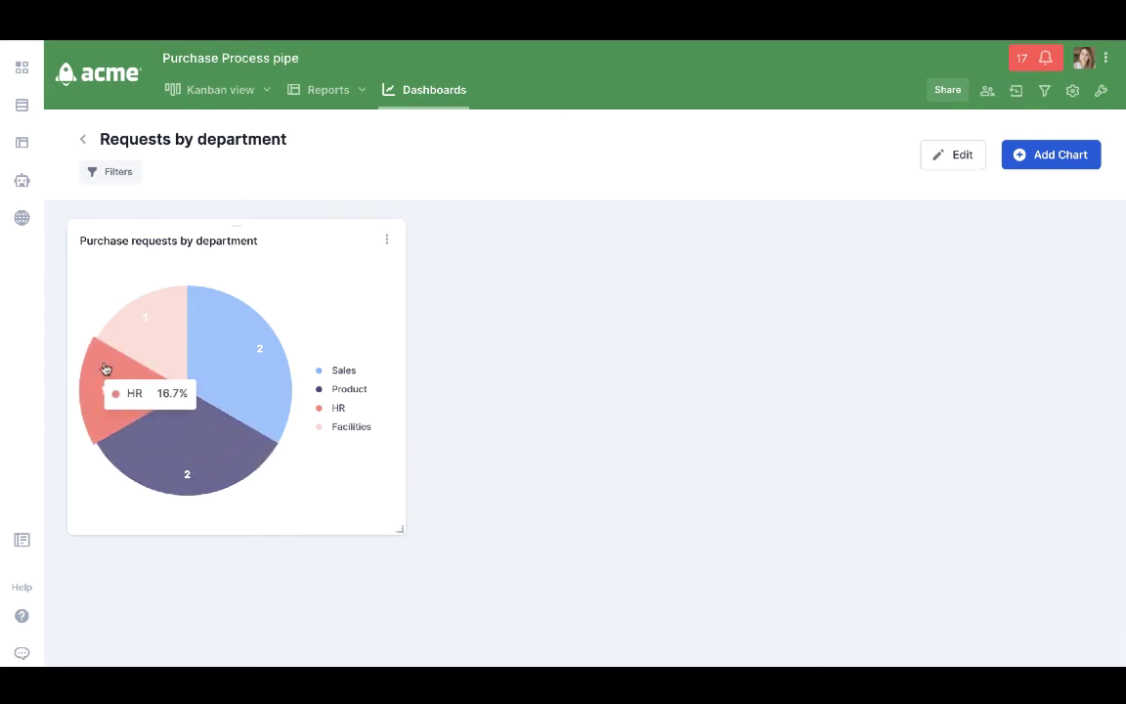
{"action": "mouse_move", "coordinate": [141, 338]}
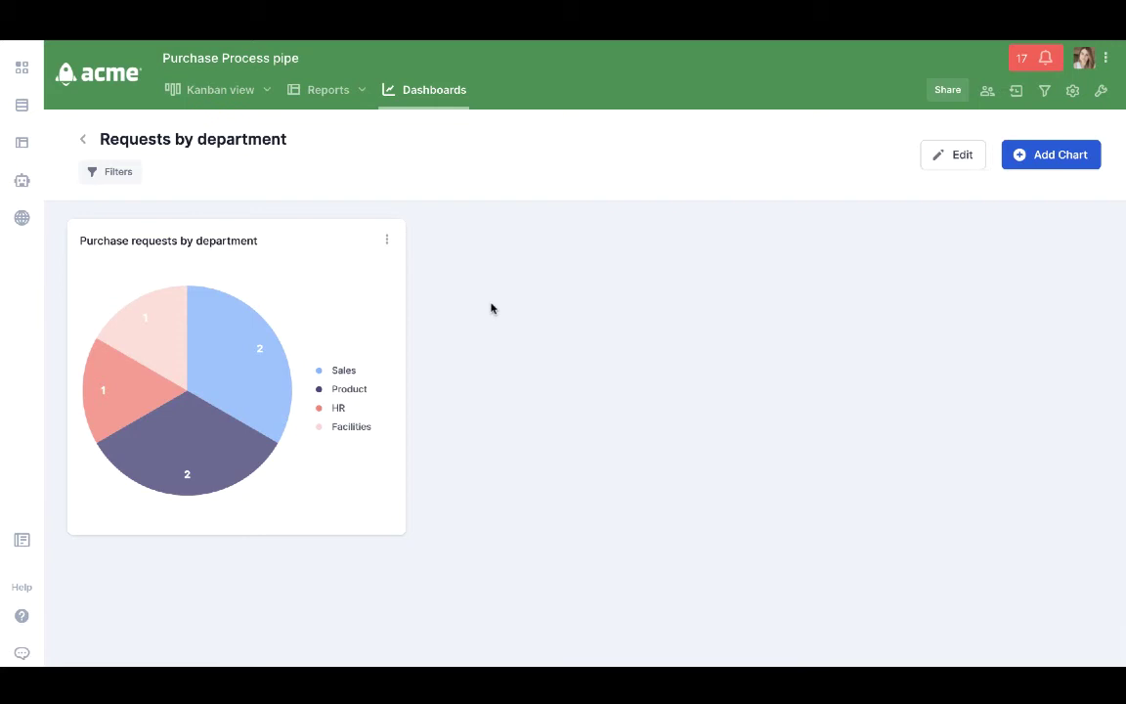
Step: Start a new chart on the dashboard with the sum of Total amount as its measure
{"action": "left_click", "coordinate": [1065, 153]}
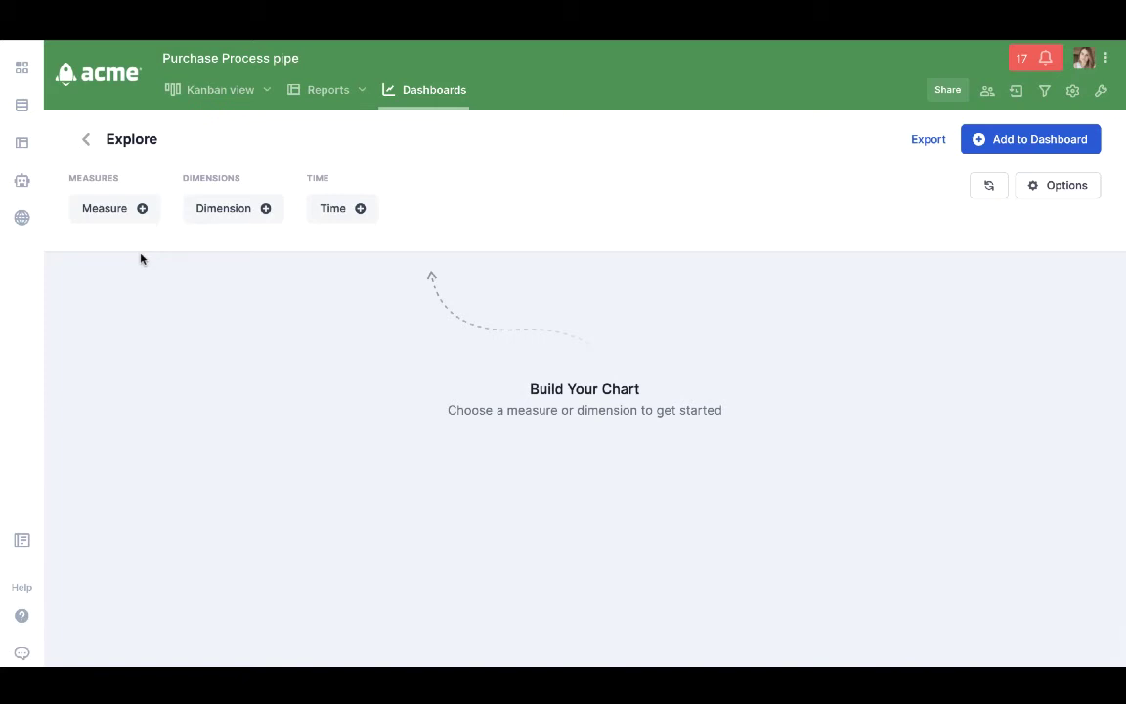
{"action": "left_click", "coordinate": [84, 208]}
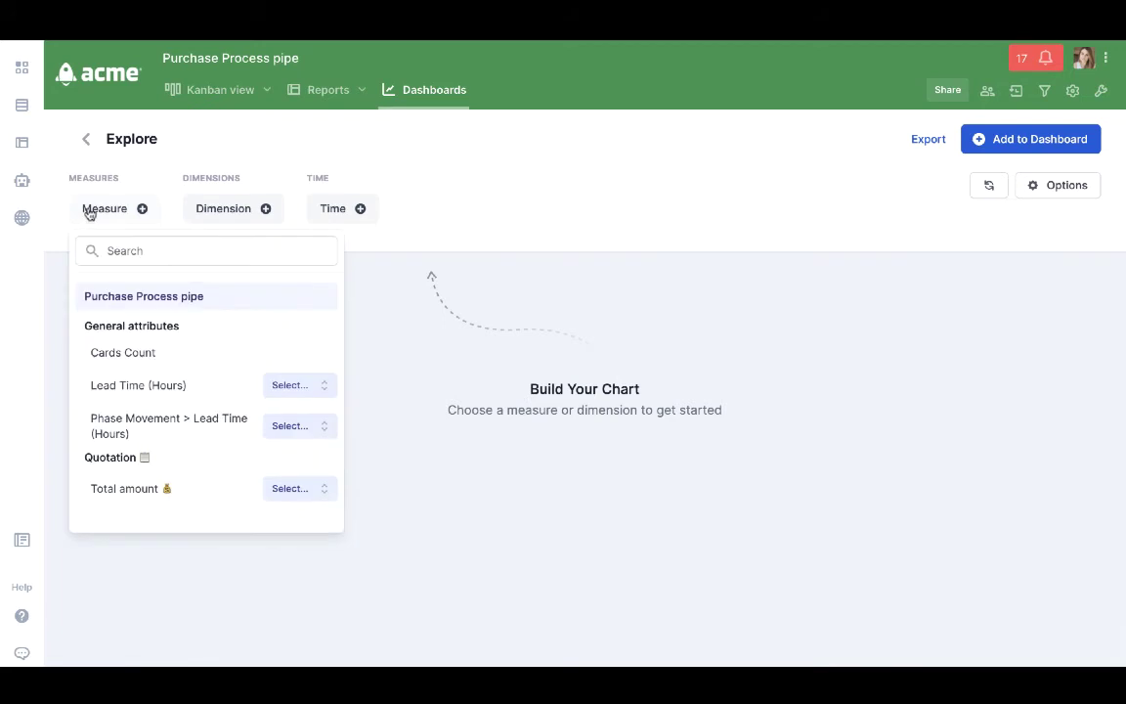
{"action": "left_click", "coordinate": [278, 489]}
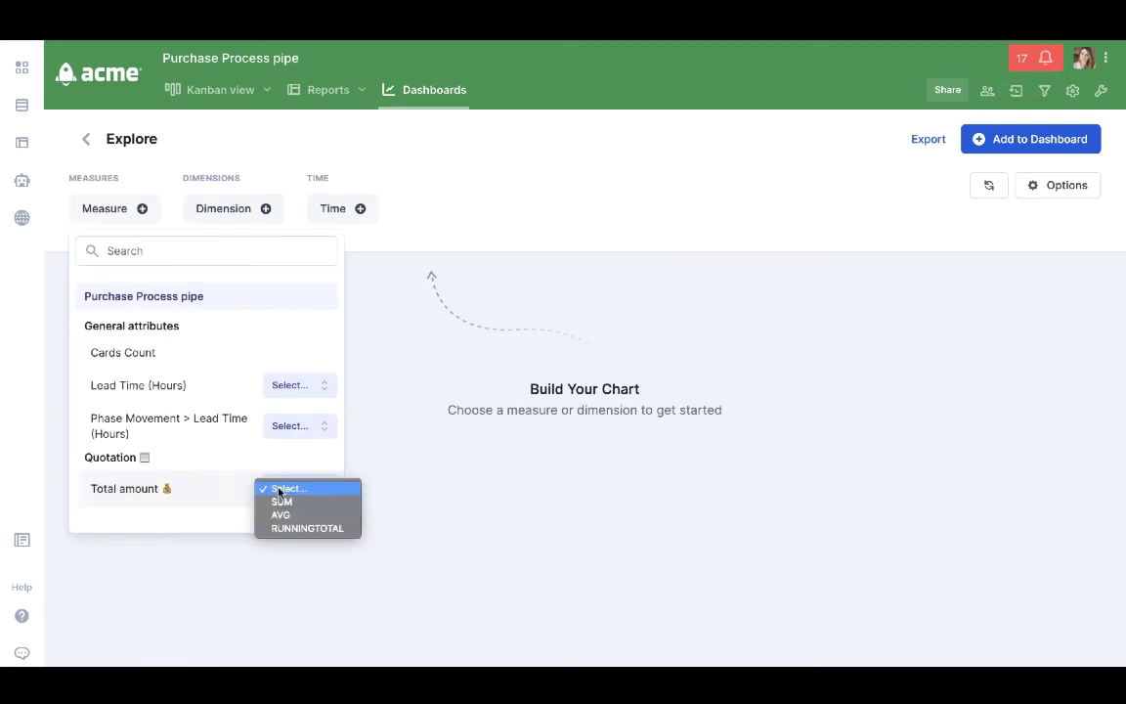
{"action": "left_click", "coordinate": [281, 502]}
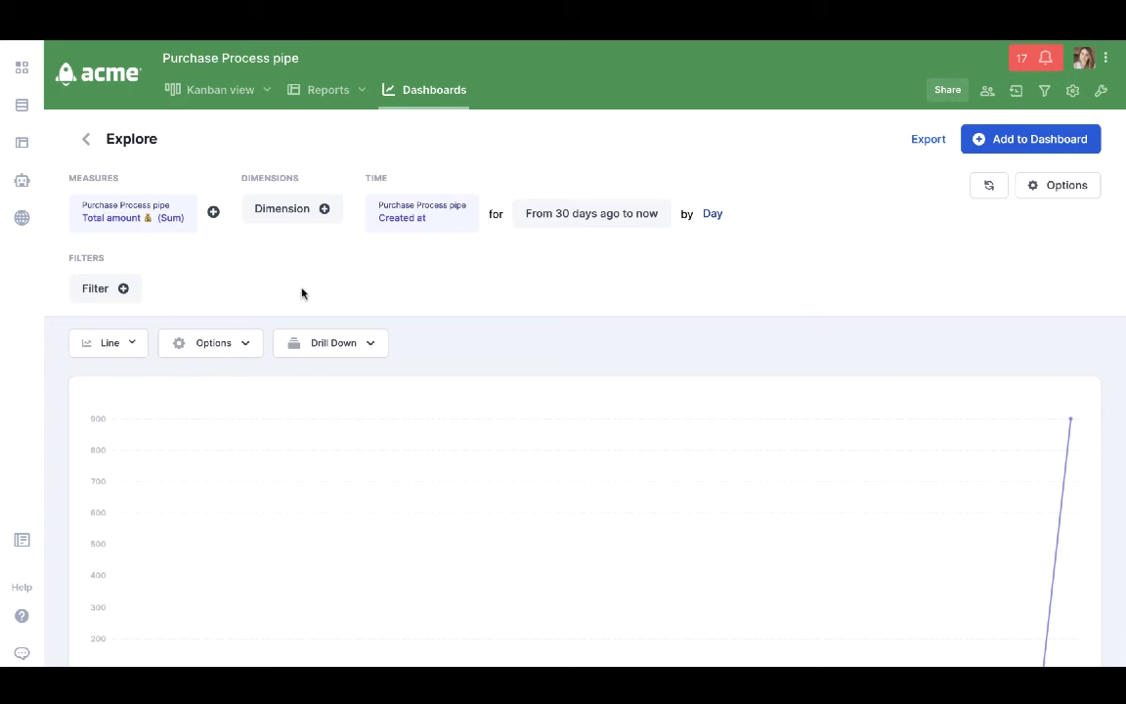
Step: Add the start form field Your Department as the chart's dimension
{"action": "left_click", "coordinate": [287, 206]}
{"action": "scroll", "coordinate": [465, 360], "scroll_direction": "down", "scroll_amount": 5}
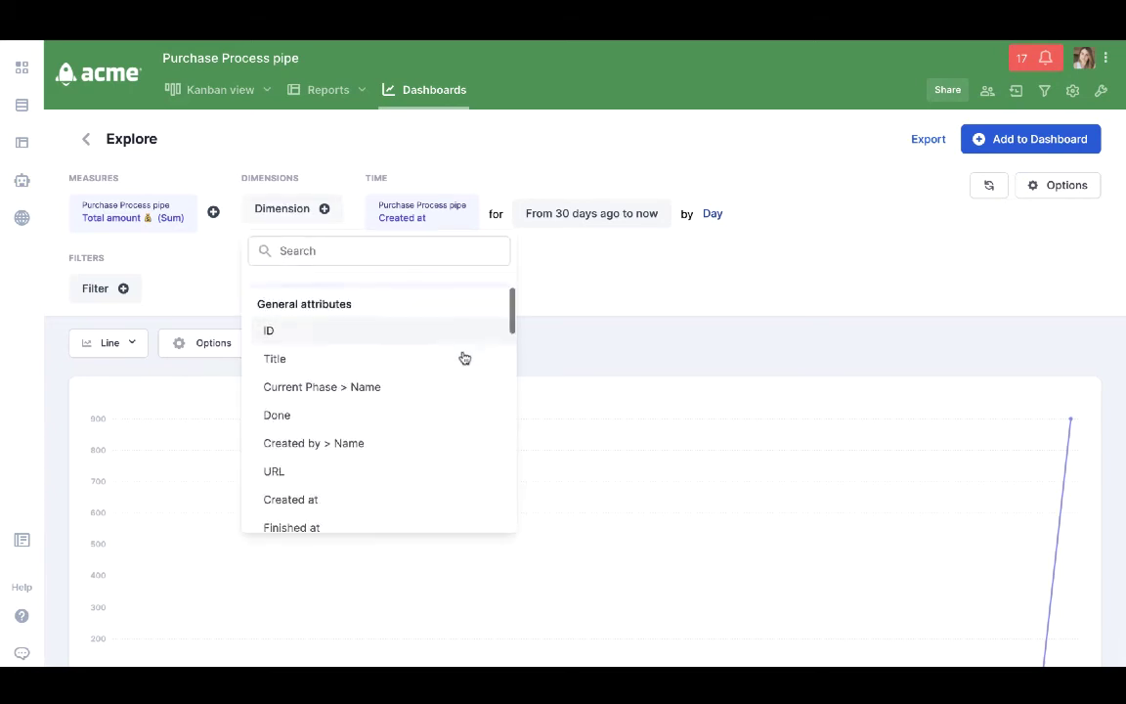
{"action": "scroll", "coordinate": [464, 358], "scroll_direction": "down", "scroll_amount": 3}
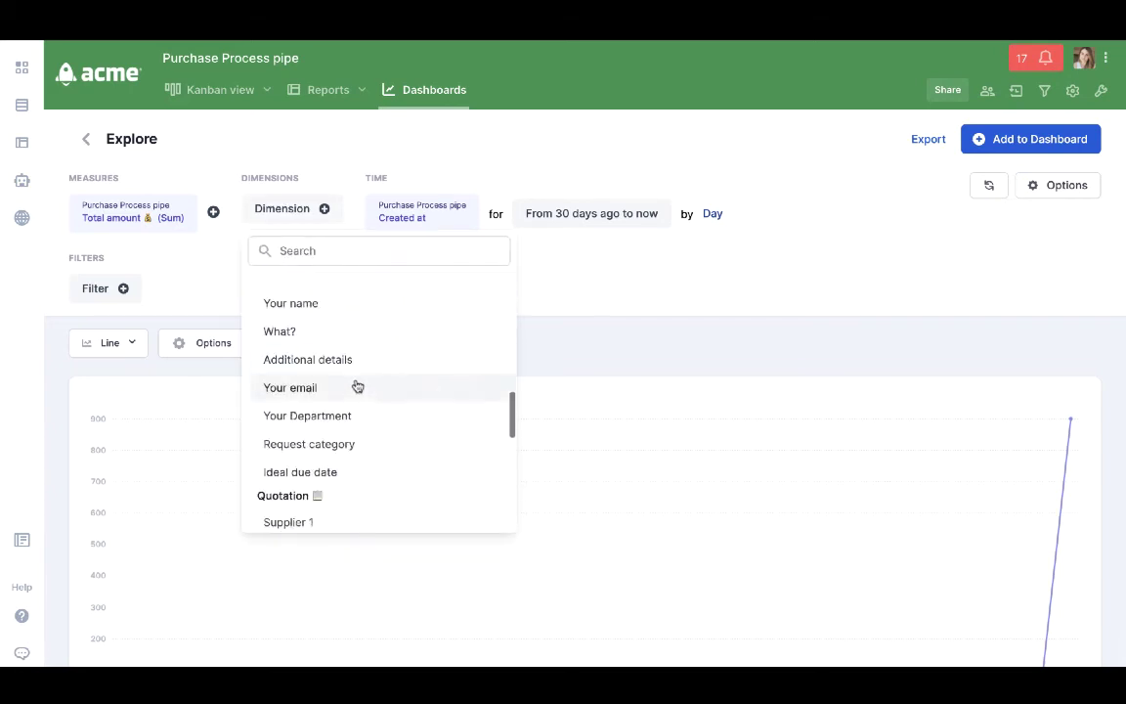
{"action": "left_click", "coordinate": [357, 414]}
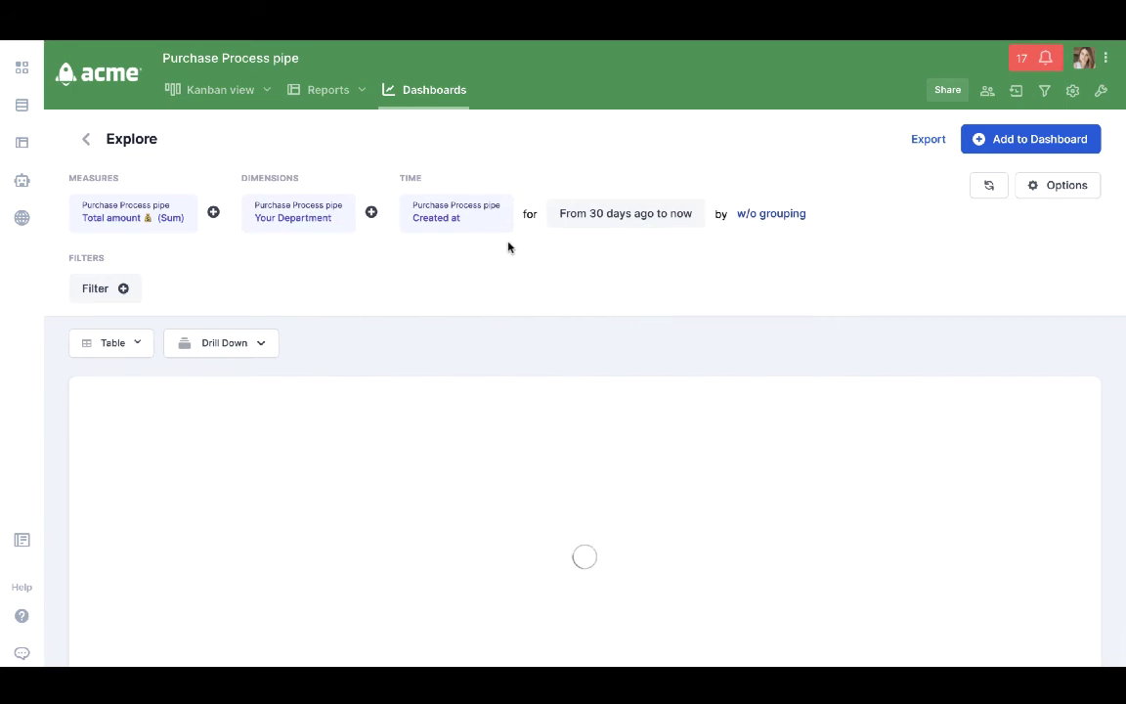
Step: Set the chart's time to Created at for This month, grouped by Day
{"action": "left_click", "coordinate": [467, 208]}
{"action": "left_click", "coordinate": [493, 360]}
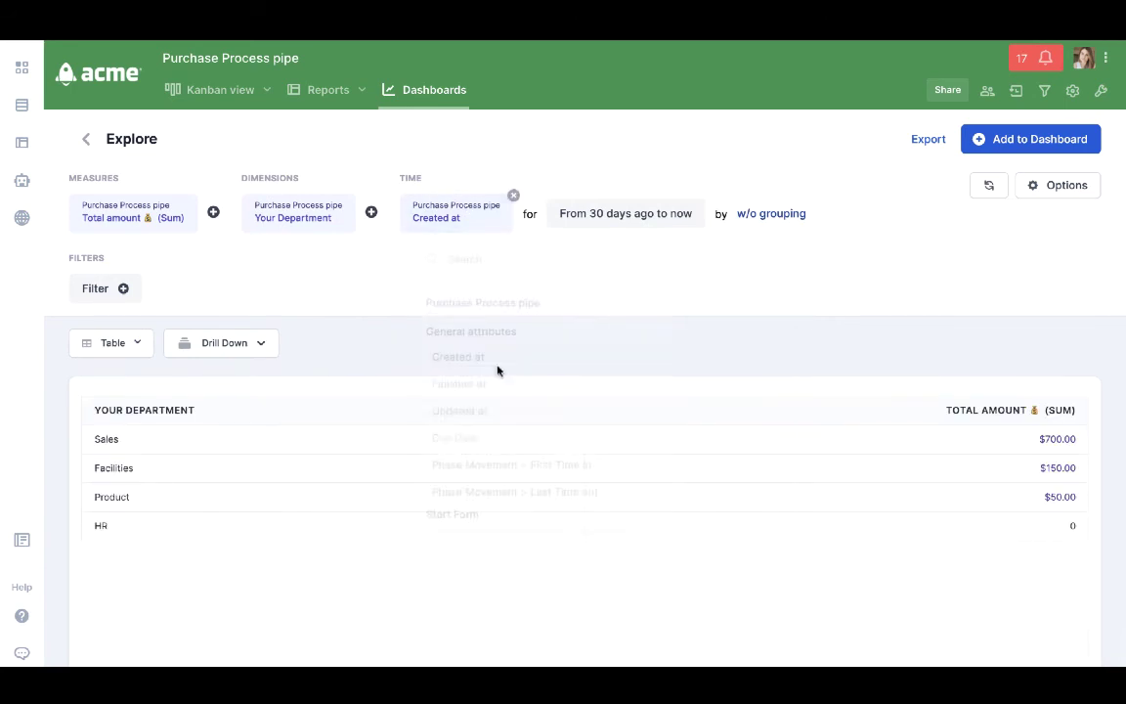
{"action": "left_click", "coordinate": [598, 214]}
{"action": "left_click", "coordinate": [593, 355]}
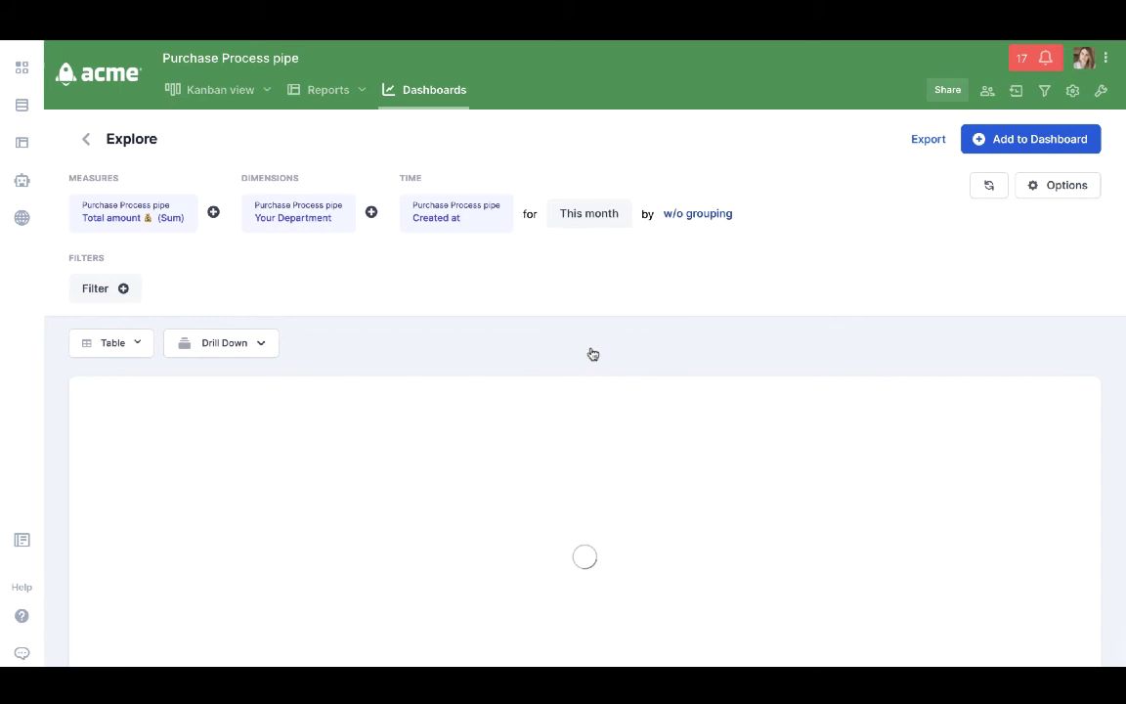
{"action": "left_click", "coordinate": [699, 217]}
{"action": "left_click", "coordinate": [708, 306]}
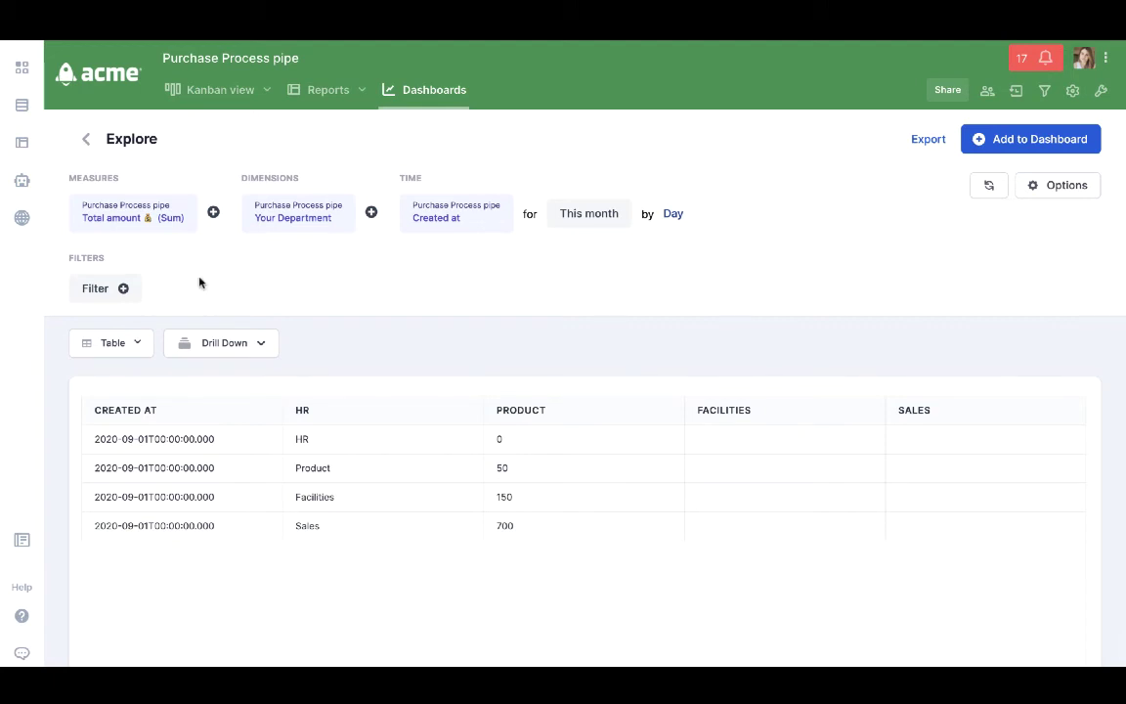
Step: Add a filter on the Done attribute with the condition "is set"
{"action": "left_click", "coordinate": [130, 293]}
{"action": "type", "text": "done"}
{"action": "left_click", "coordinate": [103, 430]}
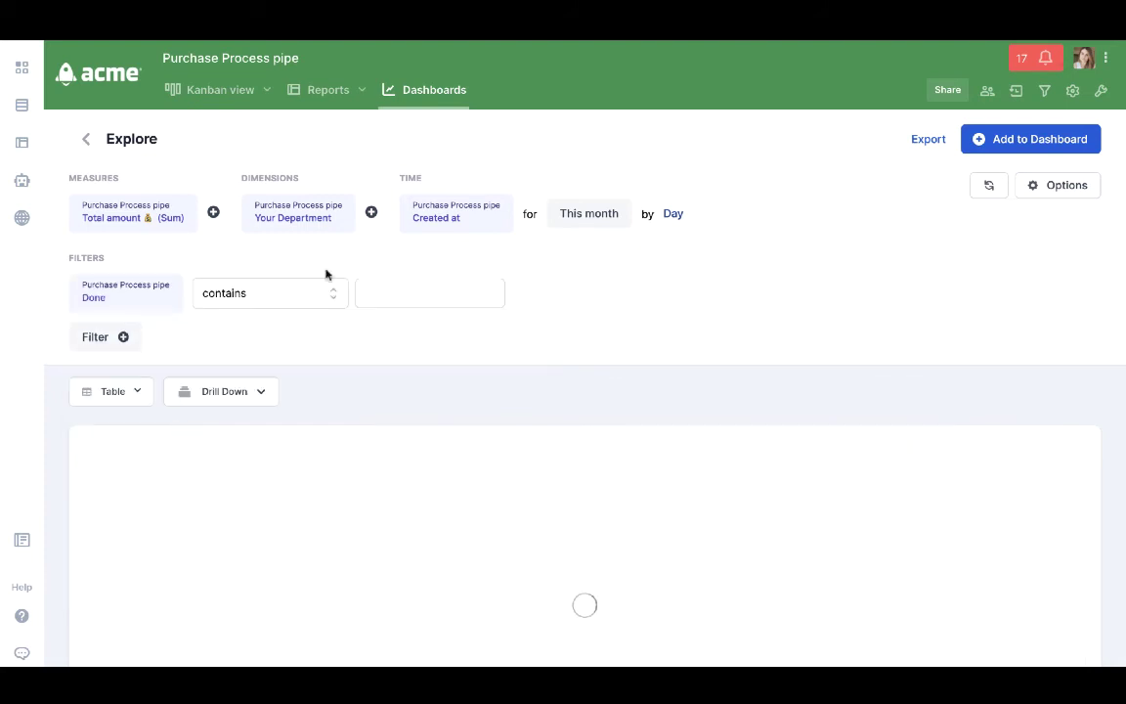
{"action": "left_click", "coordinate": [268, 293]}
{"action": "left_click", "coordinate": [235, 352]}
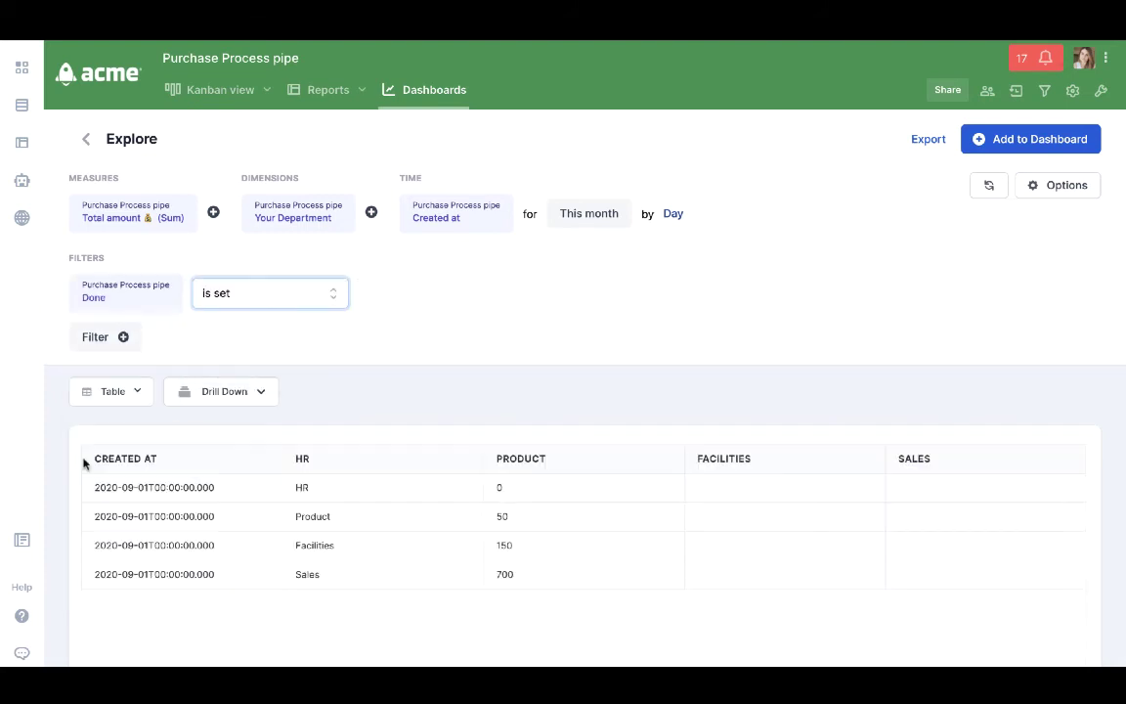
Step: Reapply the Table chart type so total amounts are listed per department without time grouping
{"action": "left_click", "coordinate": [96, 395]}
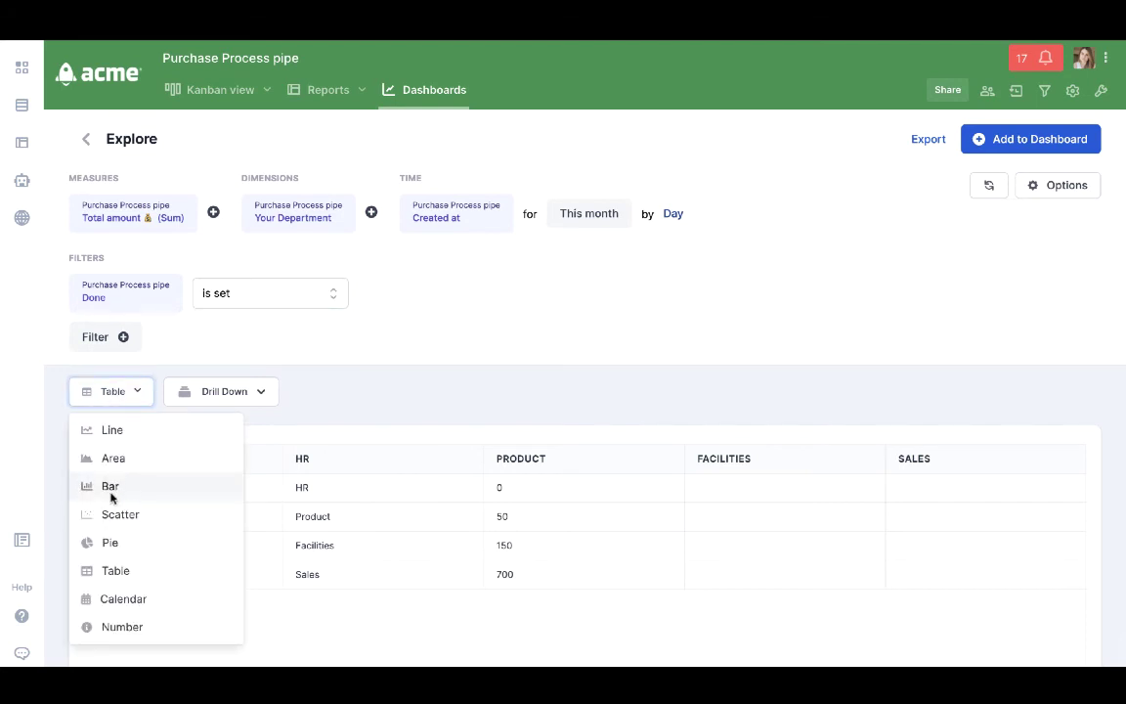
{"action": "left_click", "coordinate": [112, 568]}
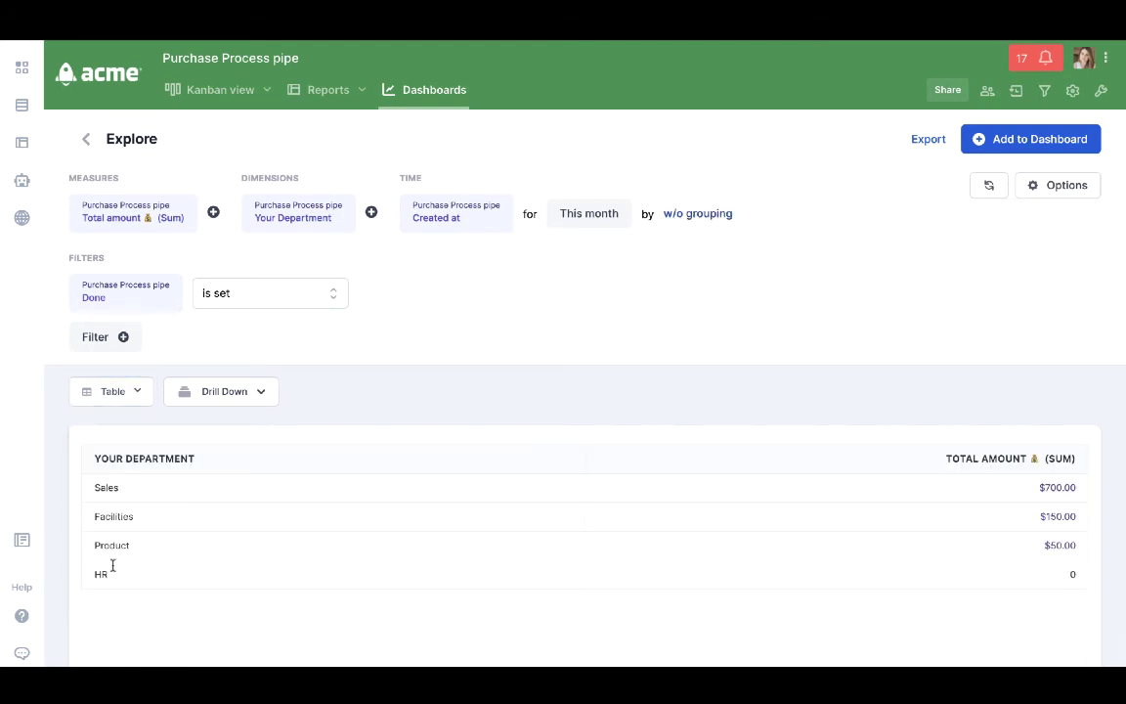
{"action": "scroll", "coordinate": [1030, 537], "scroll_direction": "down", "scroll_amount": 2}
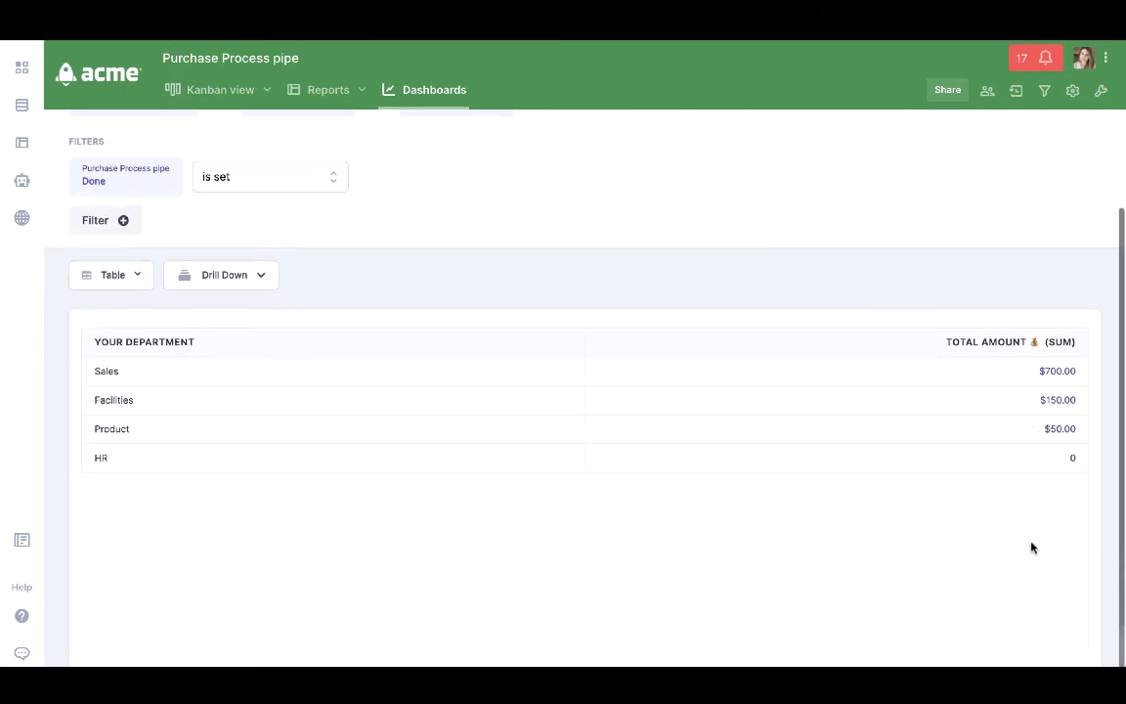
{"action": "scroll", "coordinate": [362, 430], "scroll_direction": "up", "scroll_amount": 2}
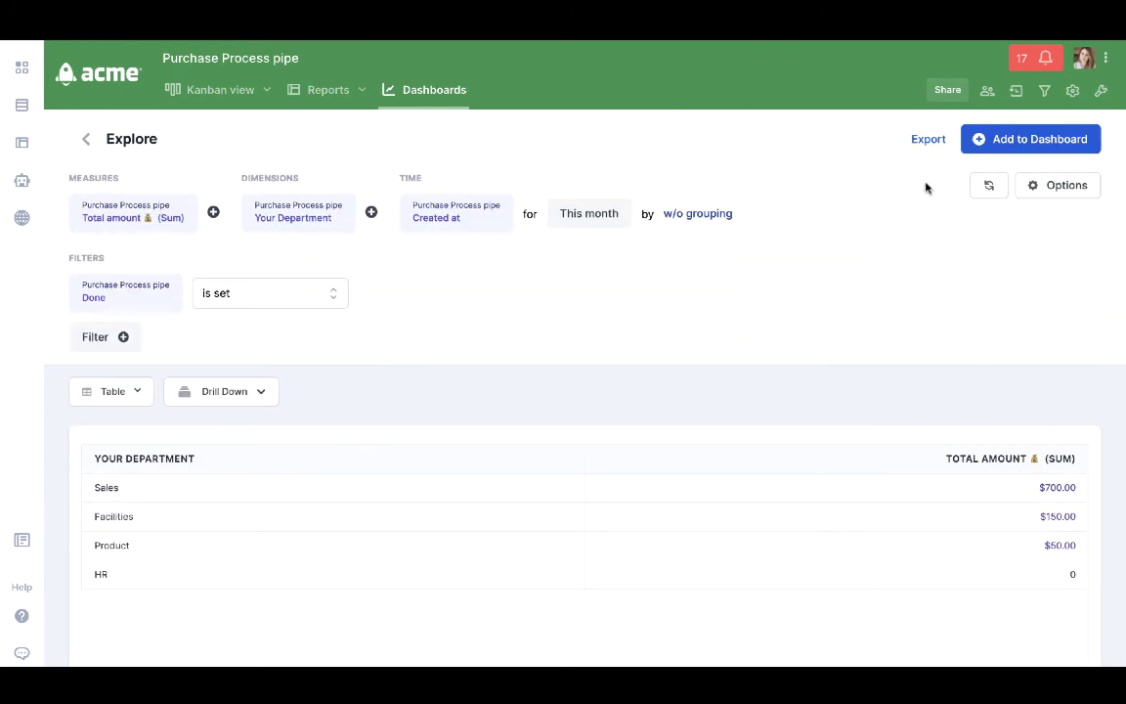
Step: Save the chart to the Requests by department dashboard with the title "Purchase requests by department - Month"
{"action": "left_click", "coordinate": [1047, 136]}
{"action": "triple_click", "coordinate": [553, 419]}
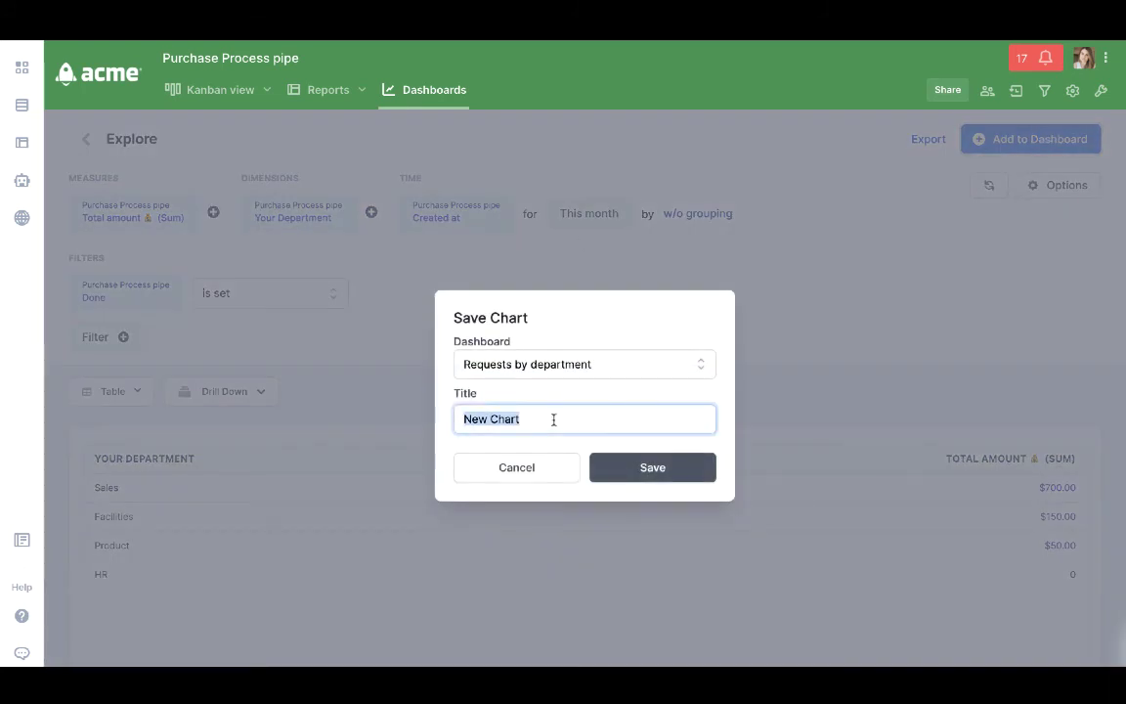
{"action": "type", "text": "Purchase requests"}
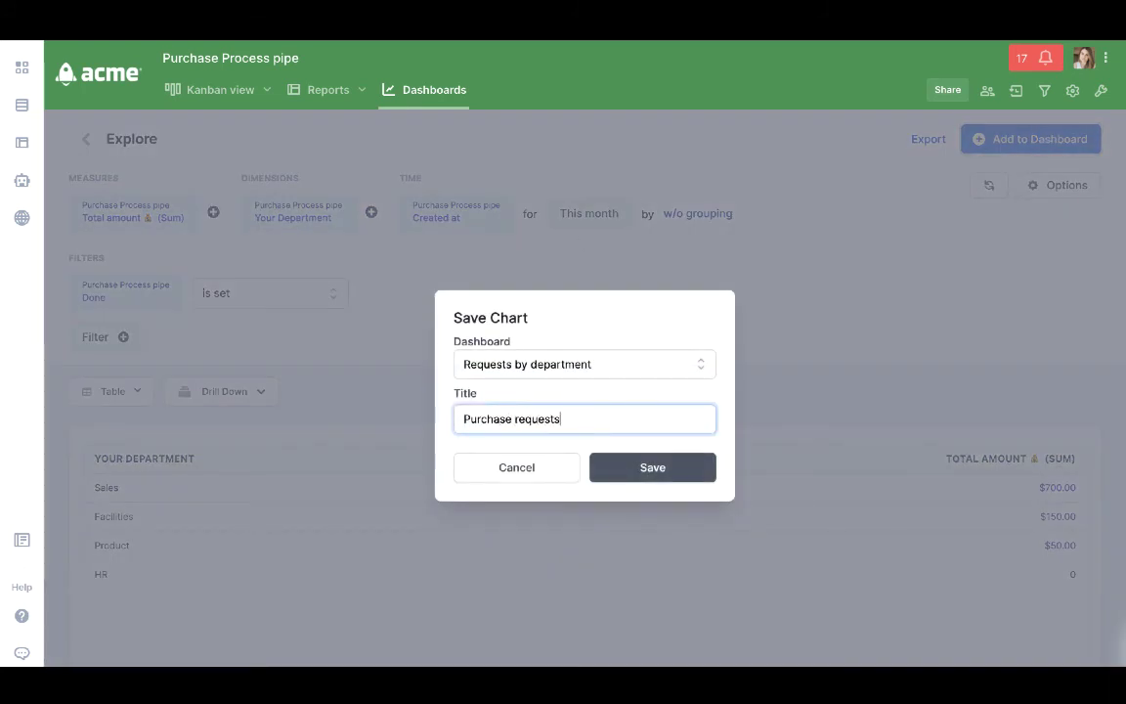
{"action": "type", "text": " by department - Month"}
{"action": "key", "text": "Return"}
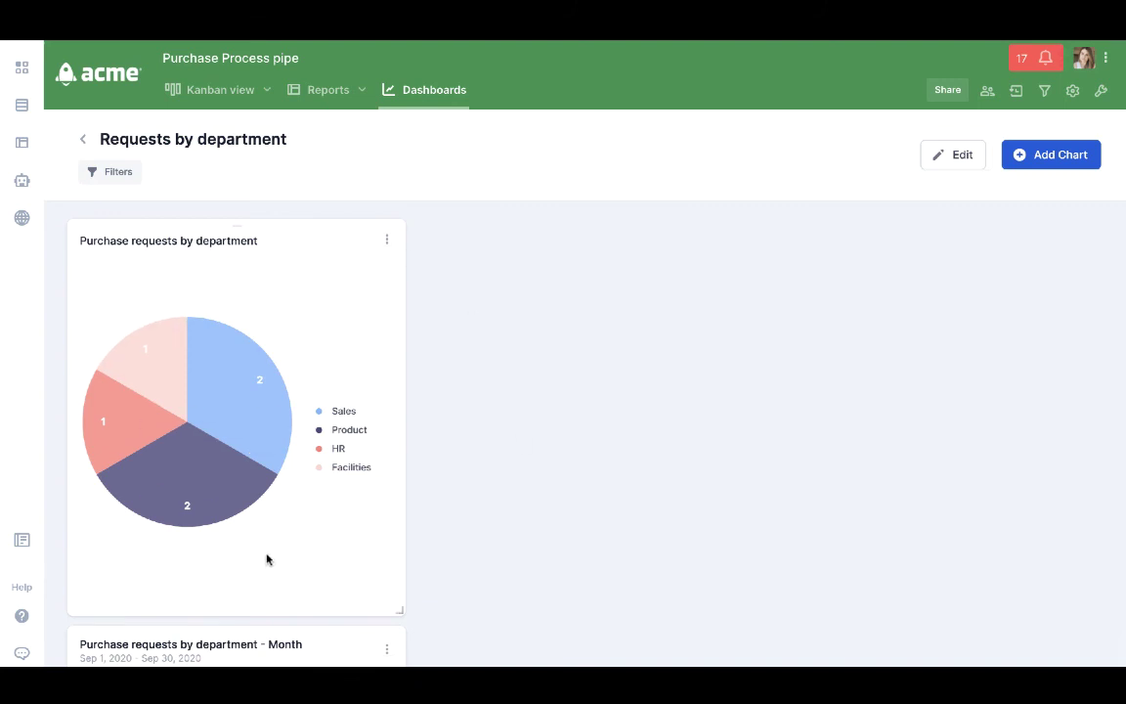
Step: Shrink the pie chart and the monthly table and arrange them side by side at equal height, with the table right of the pie
{"action": "mouse_move", "coordinate": [238, 420]}
{"action": "left_click_drag", "start_coordinate": [397, 616], "coordinate": [437, 143]}
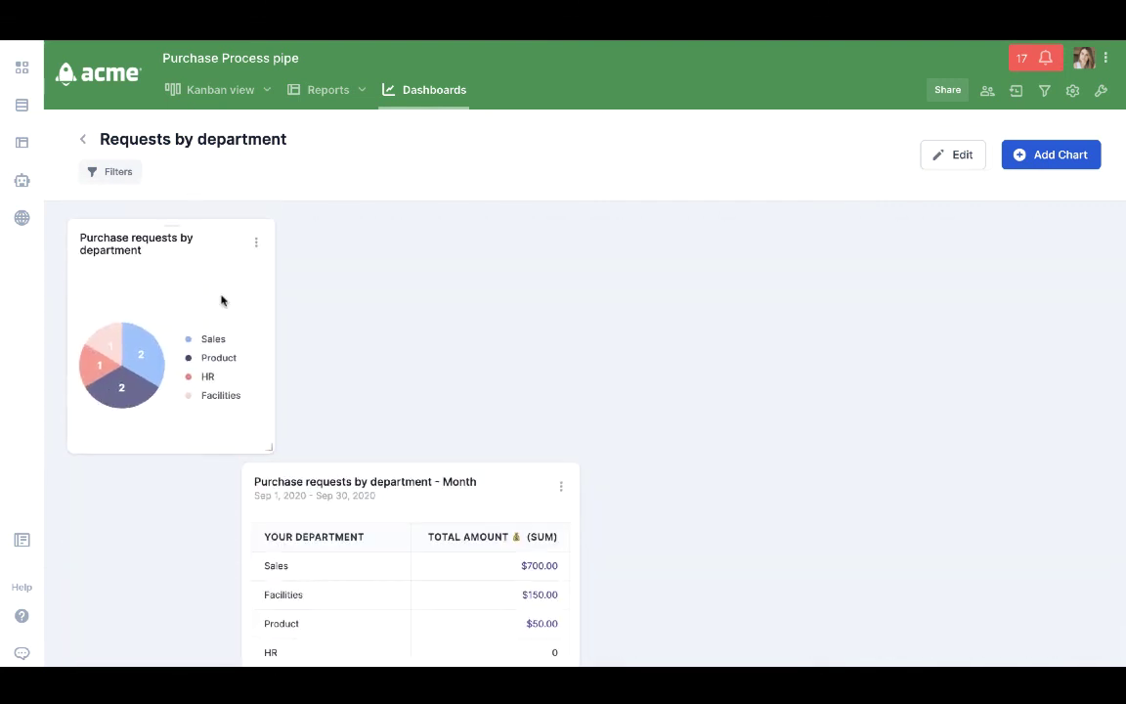
{"action": "left_click_drag", "start_coordinate": [226, 470], "coordinate": [459, 221]}
{"action": "left_click_drag", "start_coordinate": [639, 610], "coordinate": [538, 455]}
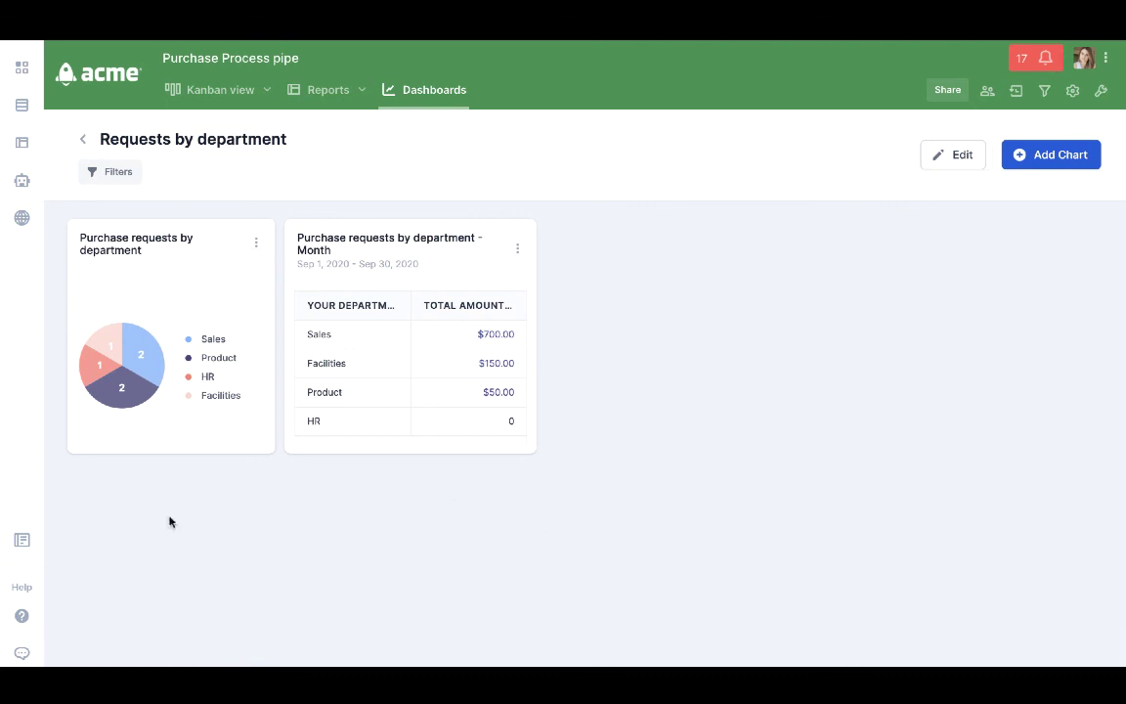
{"action": "left_click", "coordinate": [21, 616]}
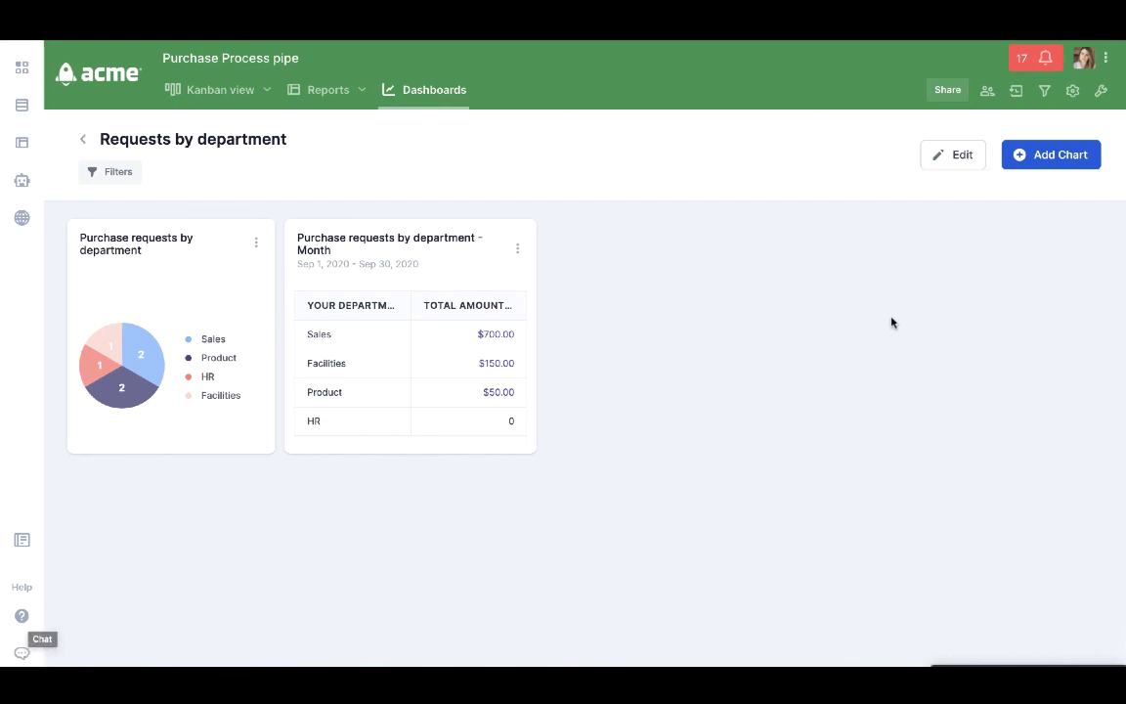
{"action": "mouse_move", "coordinate": [885, 38]}
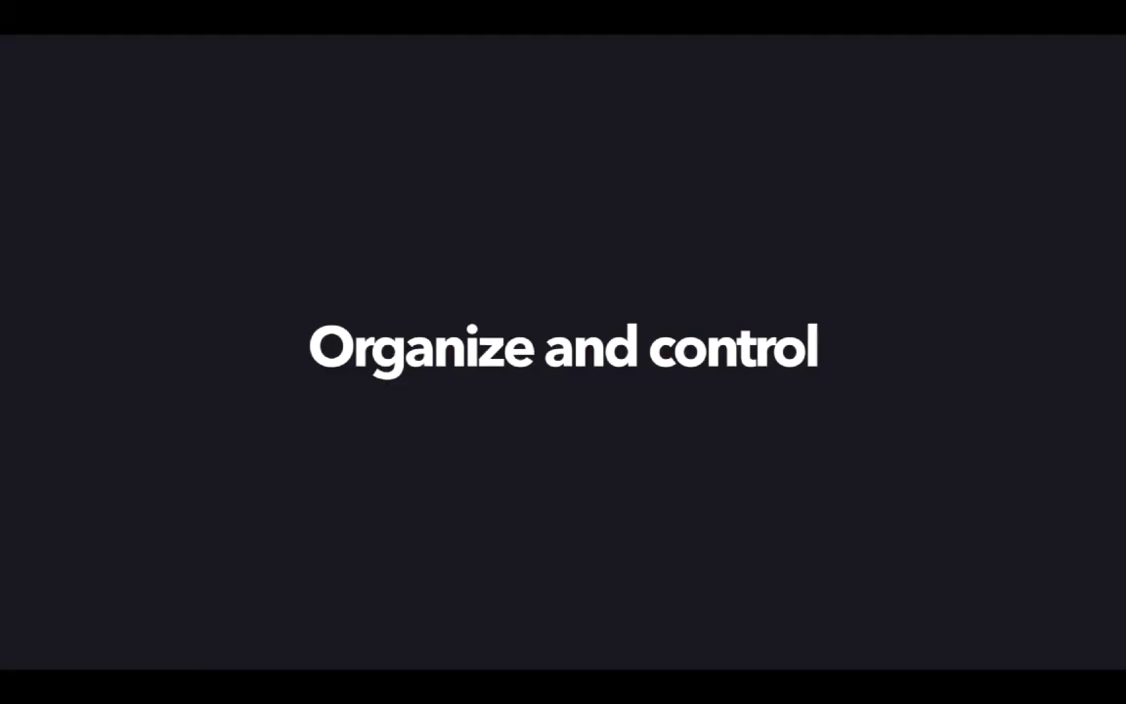